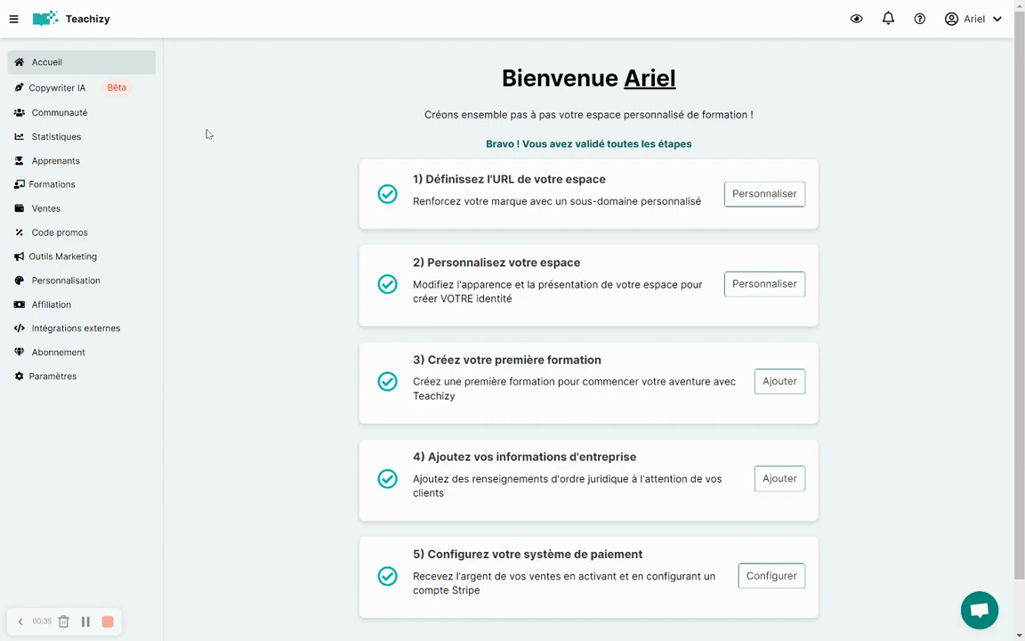
Open Copywriter IA and review the Proposition de valeur, Plan de page de vente and Page de vente forms
{"action": "left_click", "coordinate": [70, 91]}
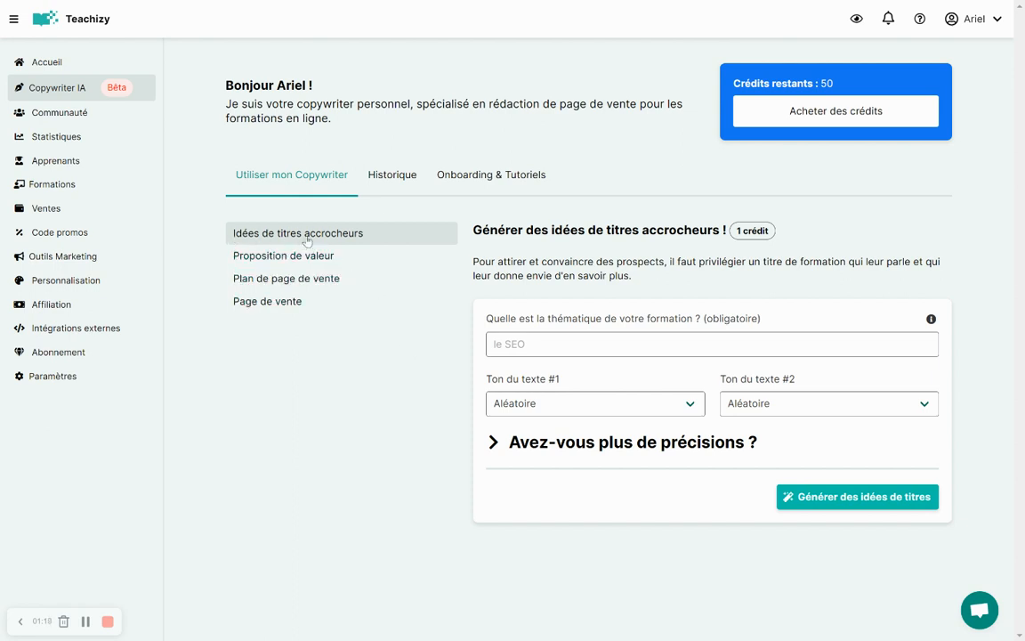
{"action": "left_click", "coordinate": [368, 256]}
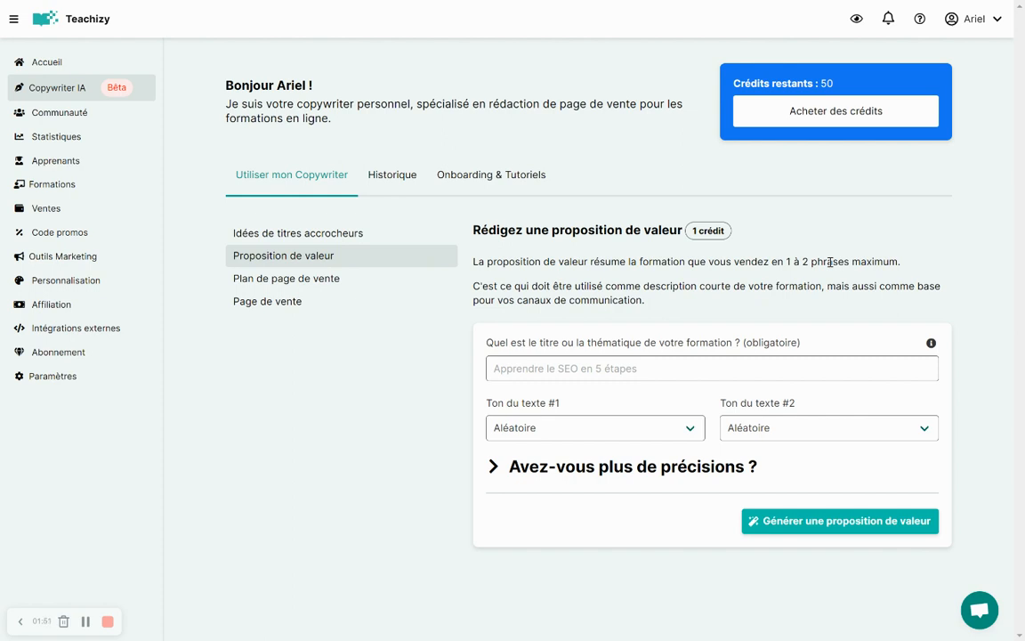
{"action": "left_click", "coordinate": [334, 280]}
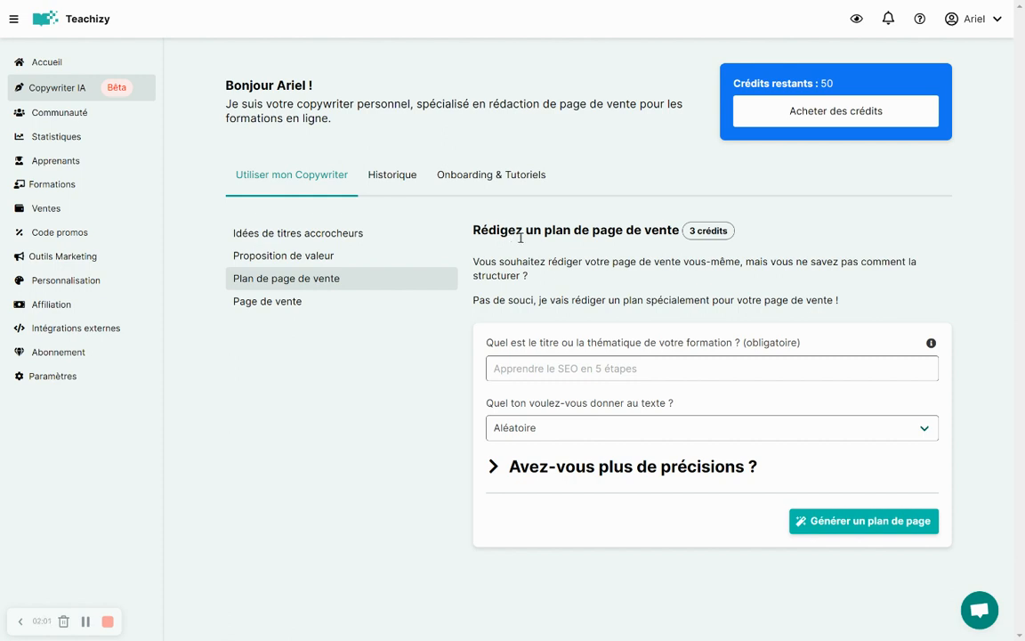
{"action": "left_click", "coordinate": [339, 301]}
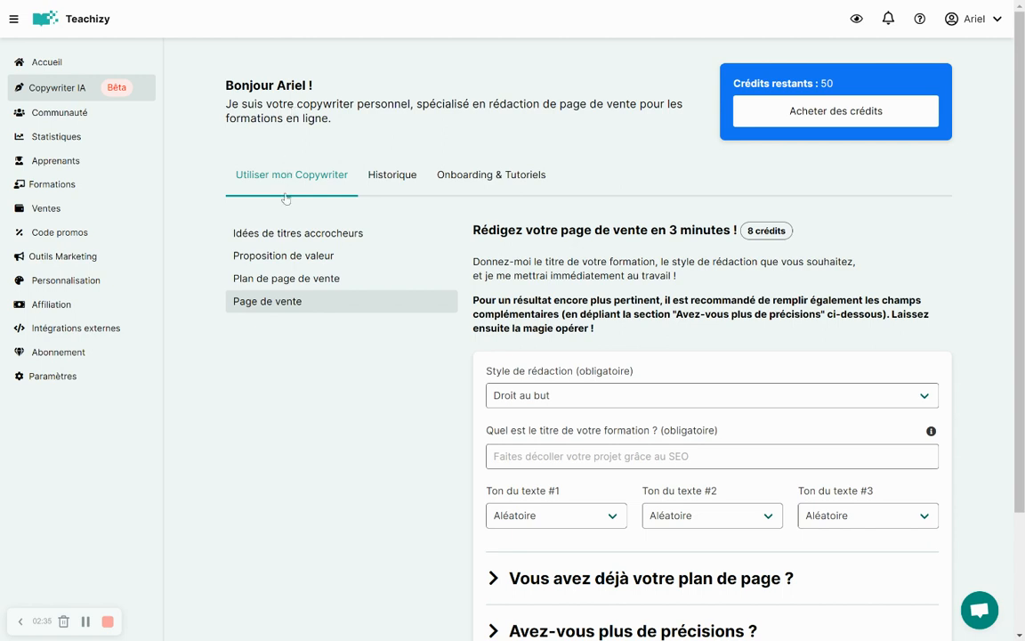
Open the Idées de titres accrocheurs form and set the training theme to "seo, startup"
{"action": "left_click", "coordinate": [328, 233]}
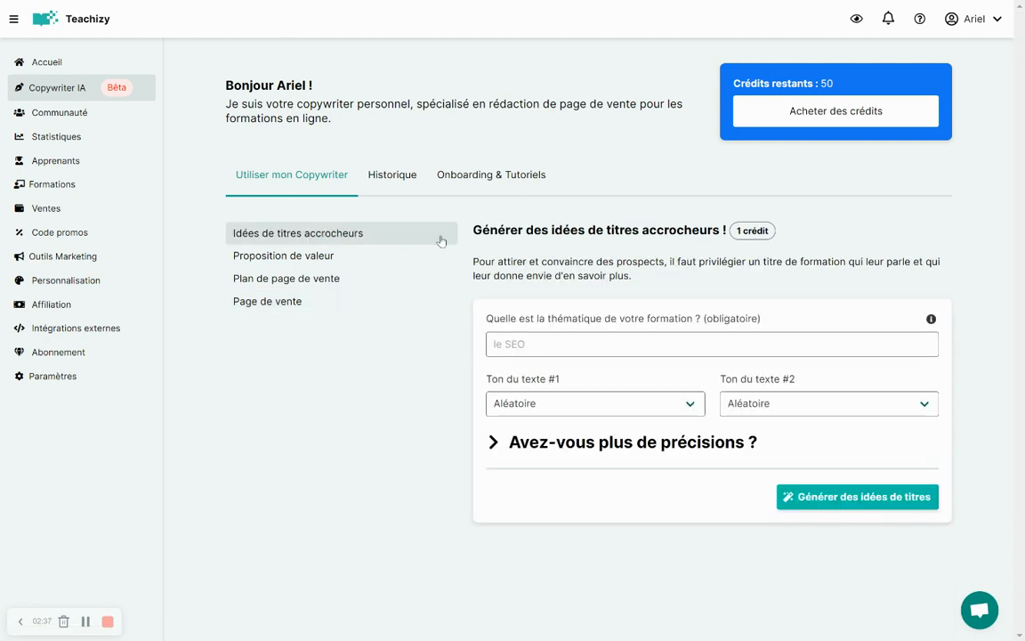
{"action": "left_click", "coordinate": [584, 344]}
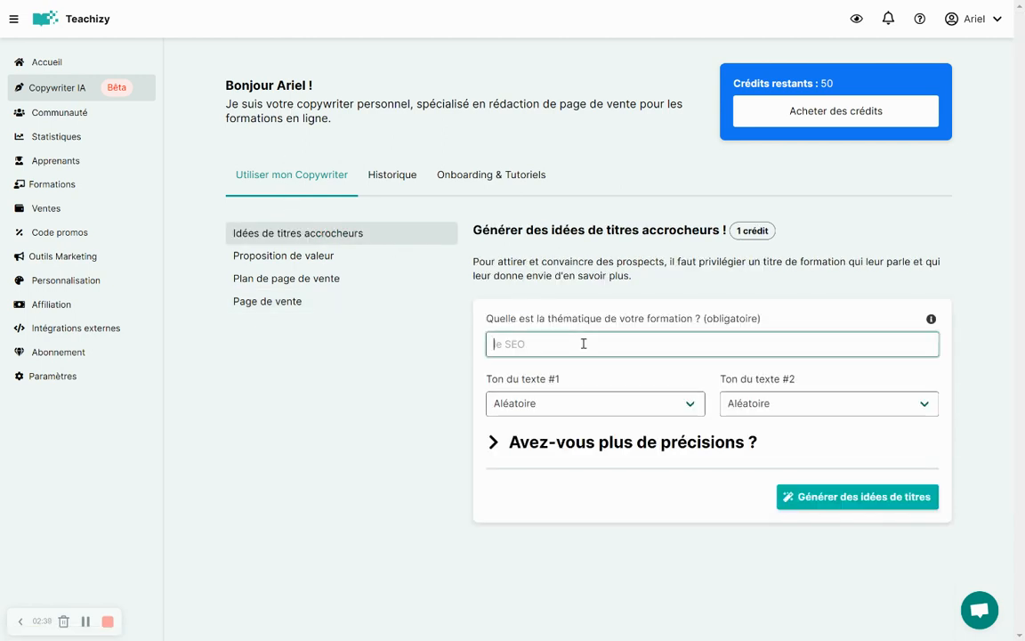
{"action": "type", "text": "ie seo"}
{"action": "left_click_drag", "start_coordinate": [557, 349], "coordinate": [440, 355]}
{"action": "type", "text": "seo, startup"}
Review the options for both text tones and leave them on Aléatoire
{"action": "right_click", "coordinate": [567, 399]}
{"action": "left_click", "coordinate": [546, 407]}
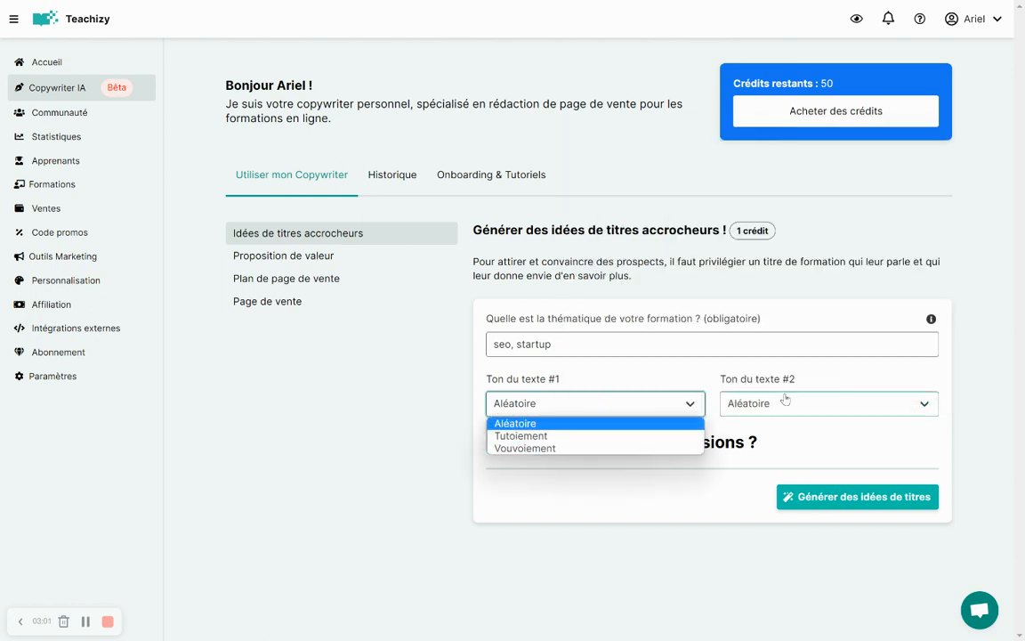
{"action": "left_click", "coordinate": [818, 405]}
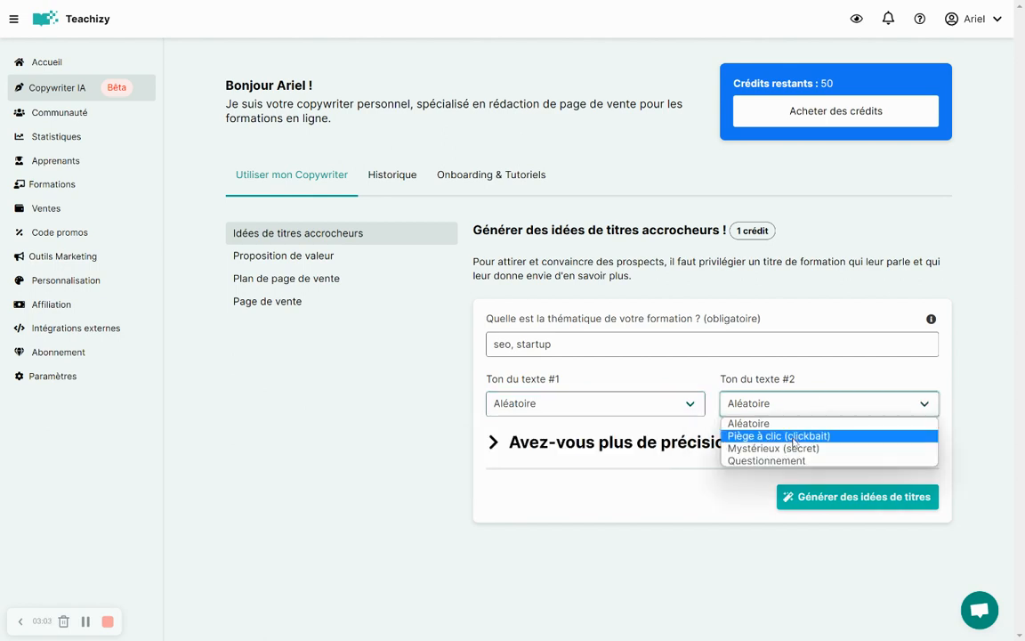
{"action": "left_click", "coordinate": [773, 425]}
Examine the optional detail fields for target audience, problem solved and buyer benefit, including their help notes, and collapse the section
{"action": "left_click", "coordinate": [629, 445]}
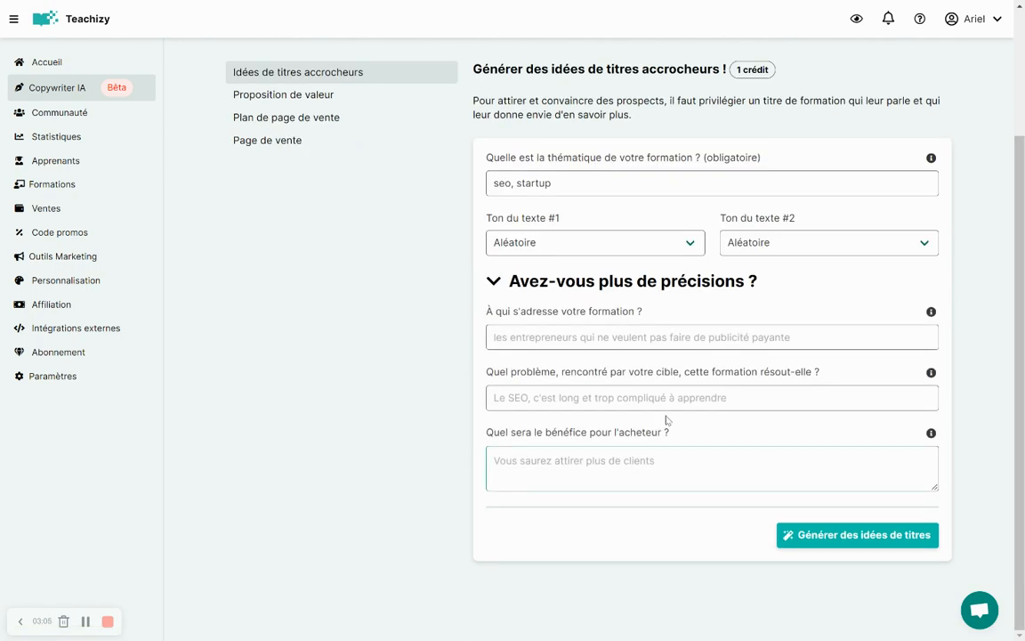
{"action": "left_click", "coordinate": [620, 348]}
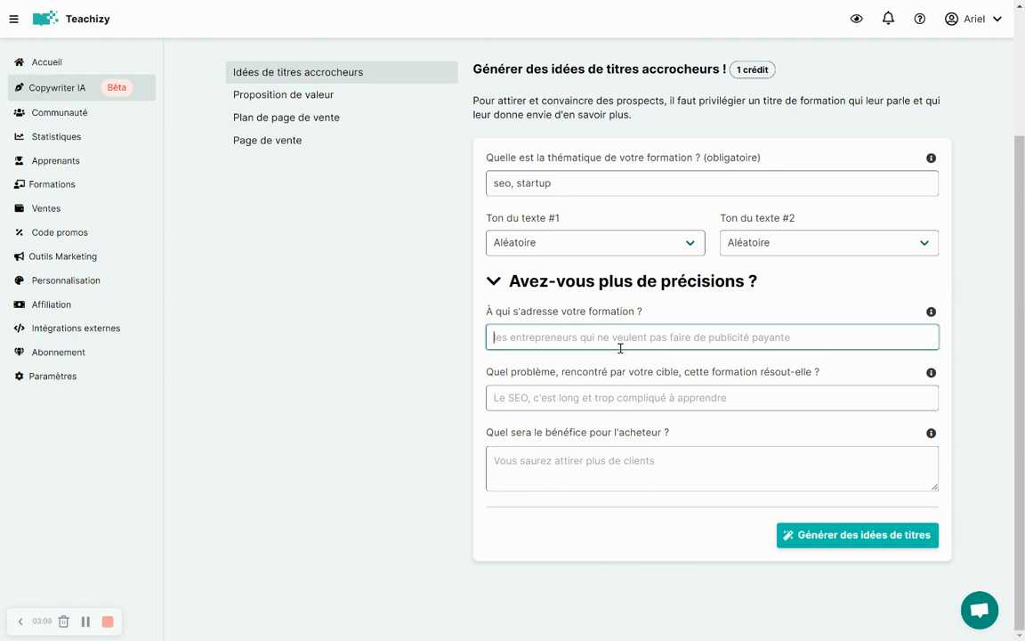
{"action": "left_click", "coordinate": [570, 412]}
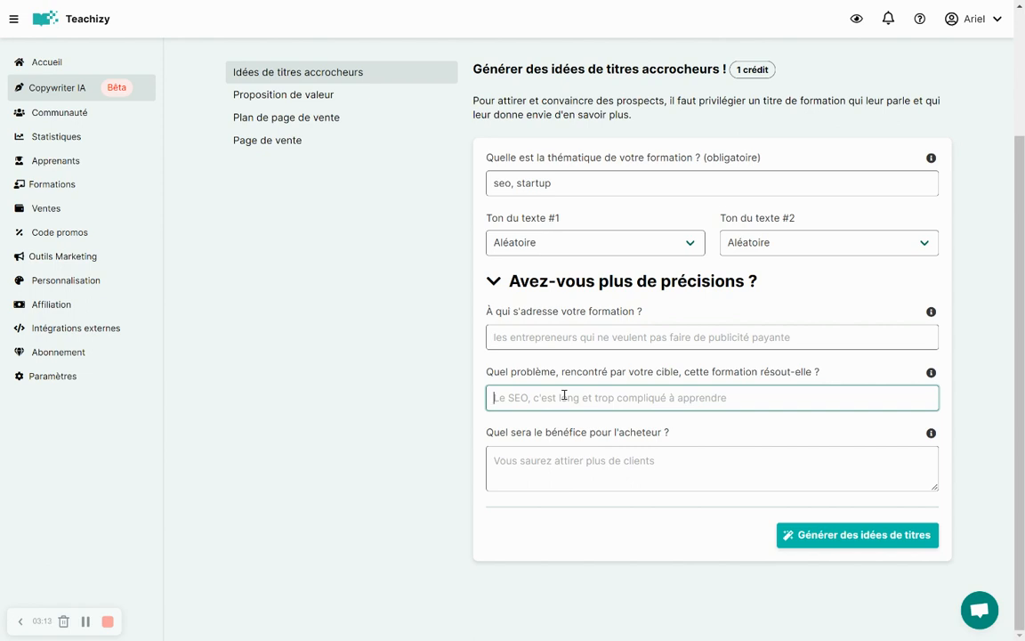
{"action": "left_click", "coordinate": [551, 466]}
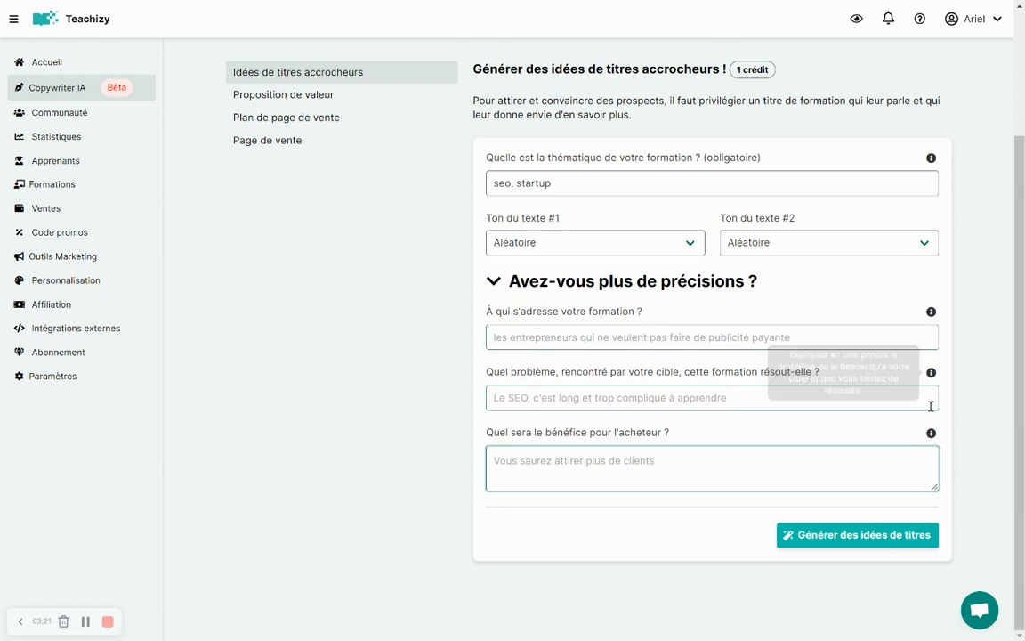
{"action": "mouse_move", "coordinate": [925, 435]}
{"action": "left_click", "coordinate": [542, 280]}
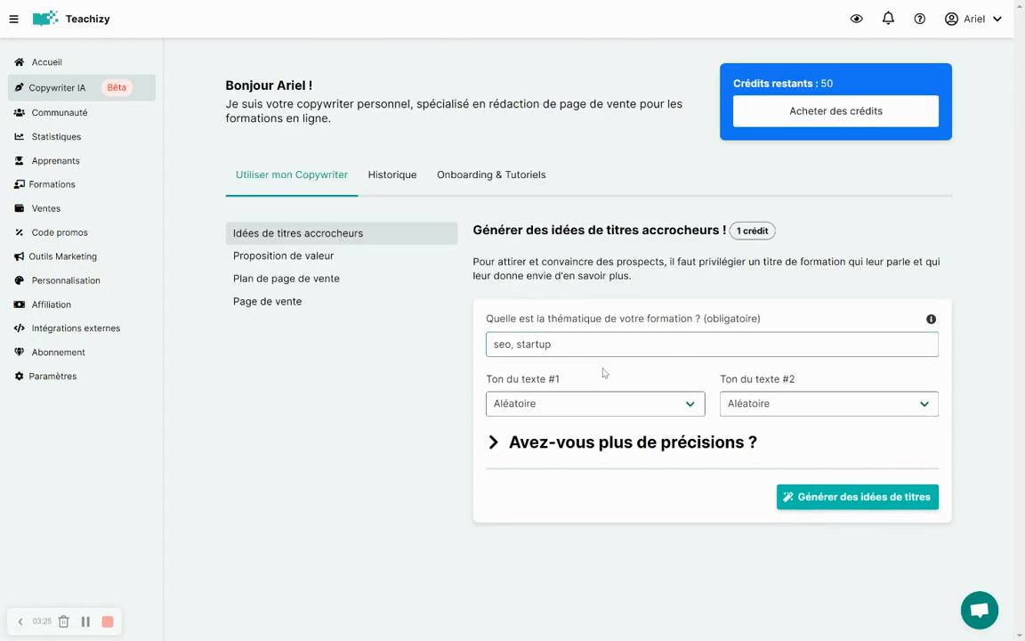
{"action": "left_click", "coordinate": [597, 445]}
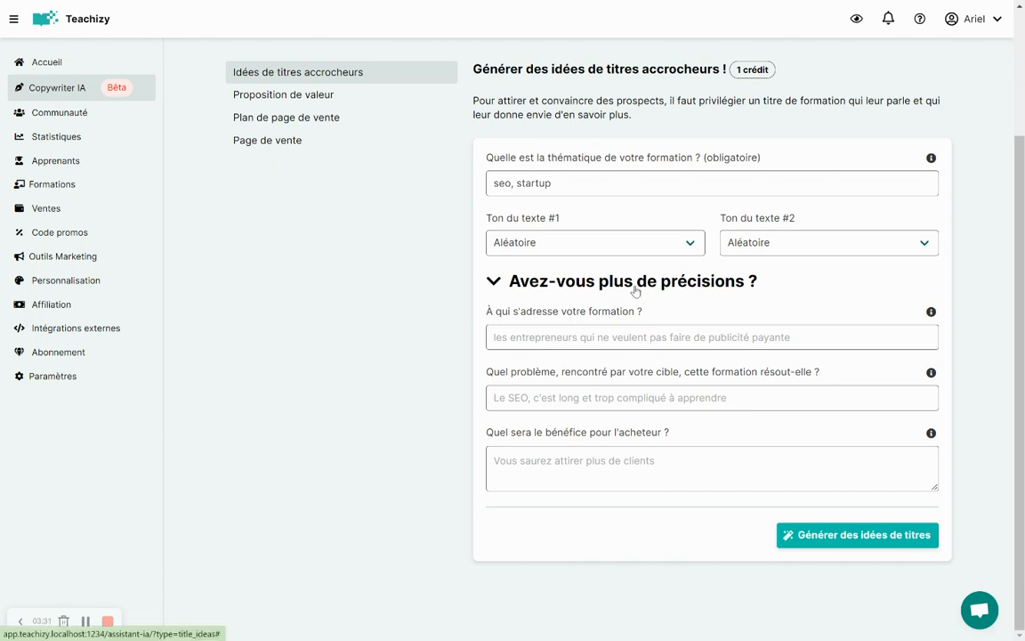
{"action": "left_click", "coordinate": [677, 392]}
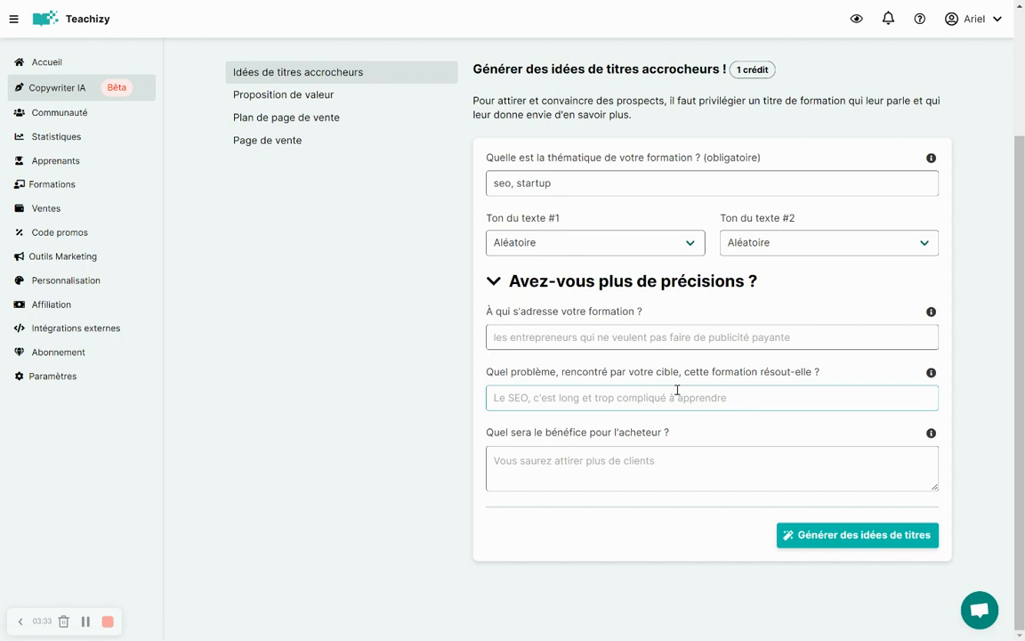
{"action": "left_click", "coordinate": [626, 281]}
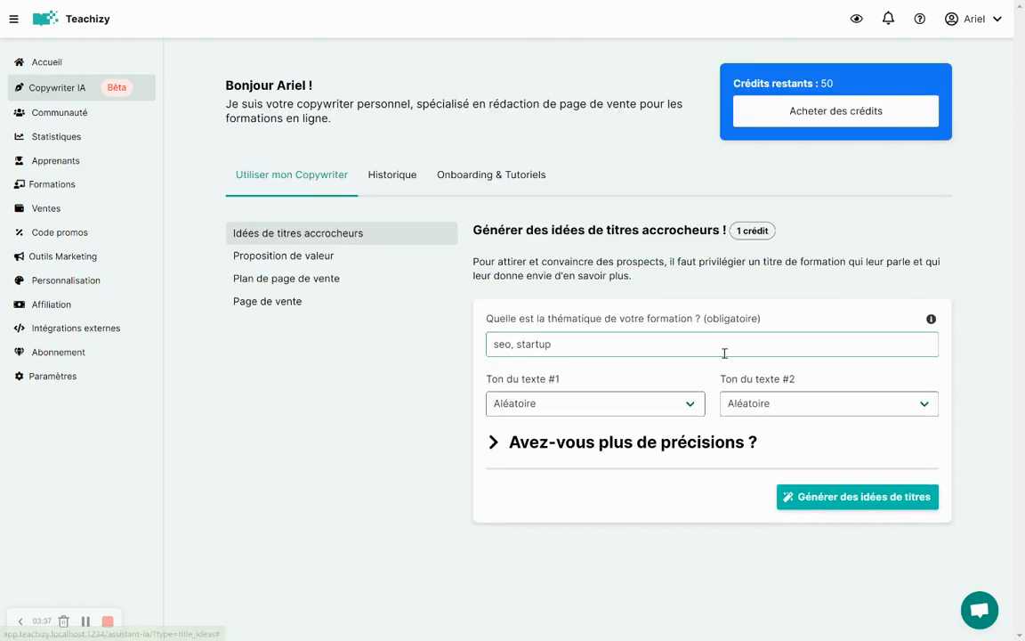
Generate catchy title ideas for the theme "seo, startup"
{"action": "left_click", "coordinate": [586, 345]}
{"action": "left_click_drag", "start_coordinate": [586, 346], "coordinate": [472, 359]}
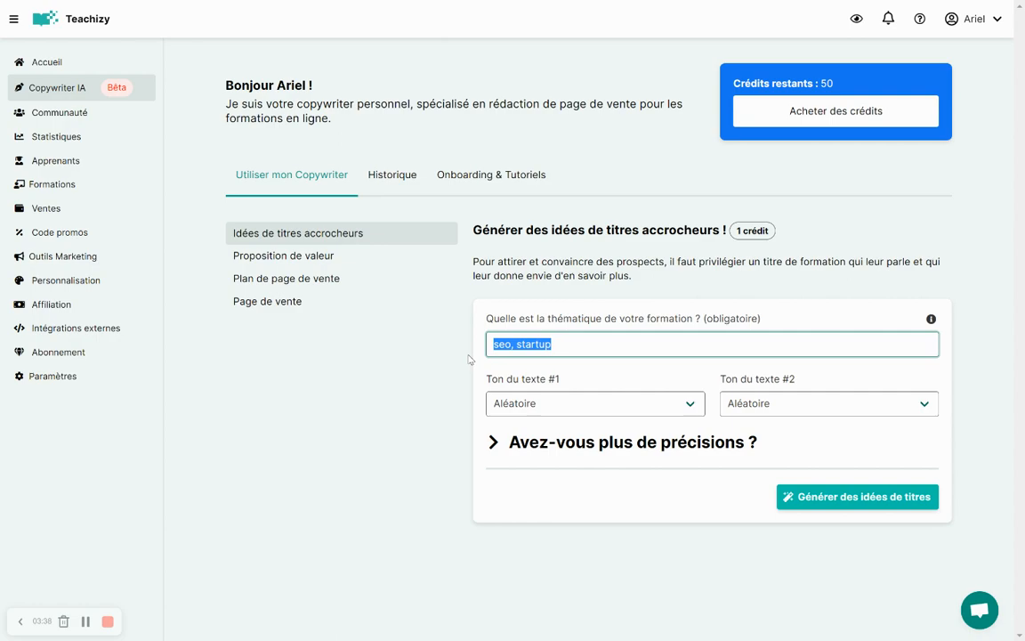
{"action": "left_click", "coordinate": [577, 350]}
{"action": "left_click", "coordinate": [872, 501]}
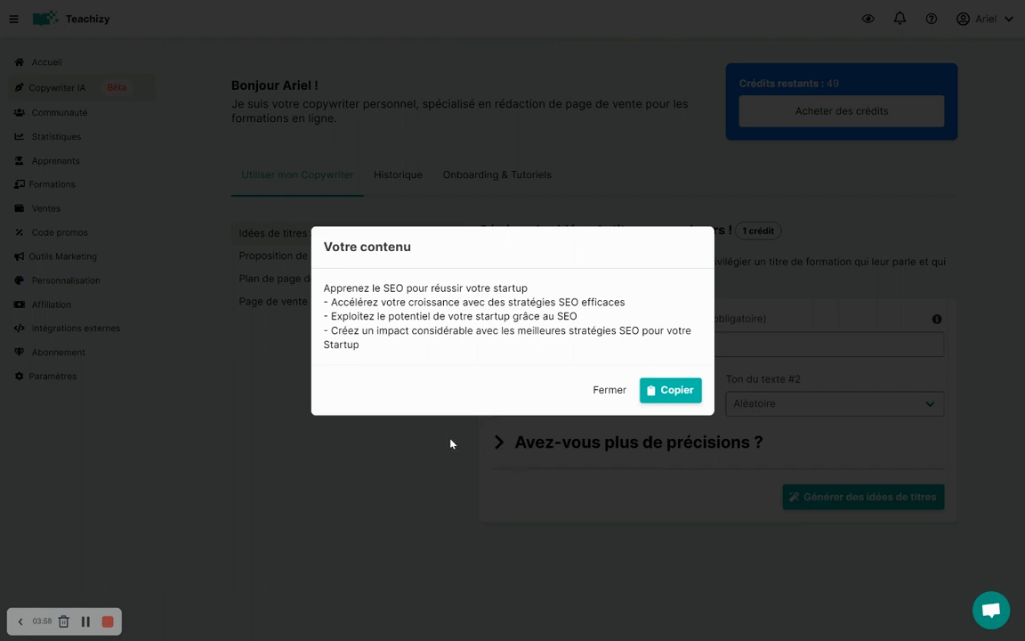
Review the generated title ideas and copy them all to the clipboard
{"action": "left_click_drag", "start_coordinate": [325, 287], "coordinate": [394, 349]}
{"action": "left_click", "coordinate": [397, 350]}
{"action": "left_click", "coordinate": [691, 395]}
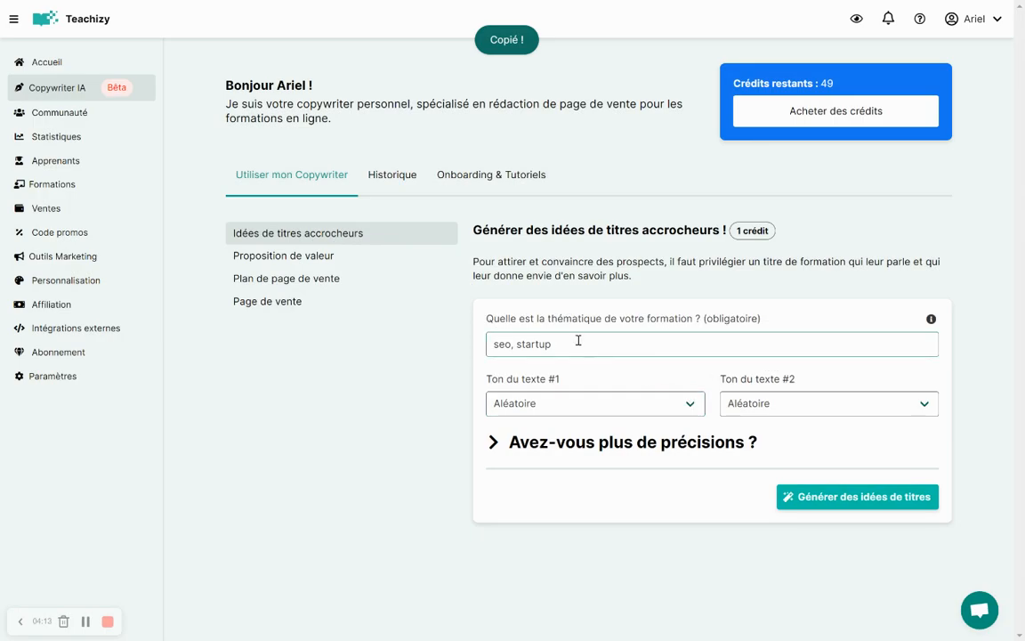
Replace the training theme with "jouer à fortnite"
{"action": "left_click_drag", "start_coordinate": [579, 340], "coordinate": [460, 361]}
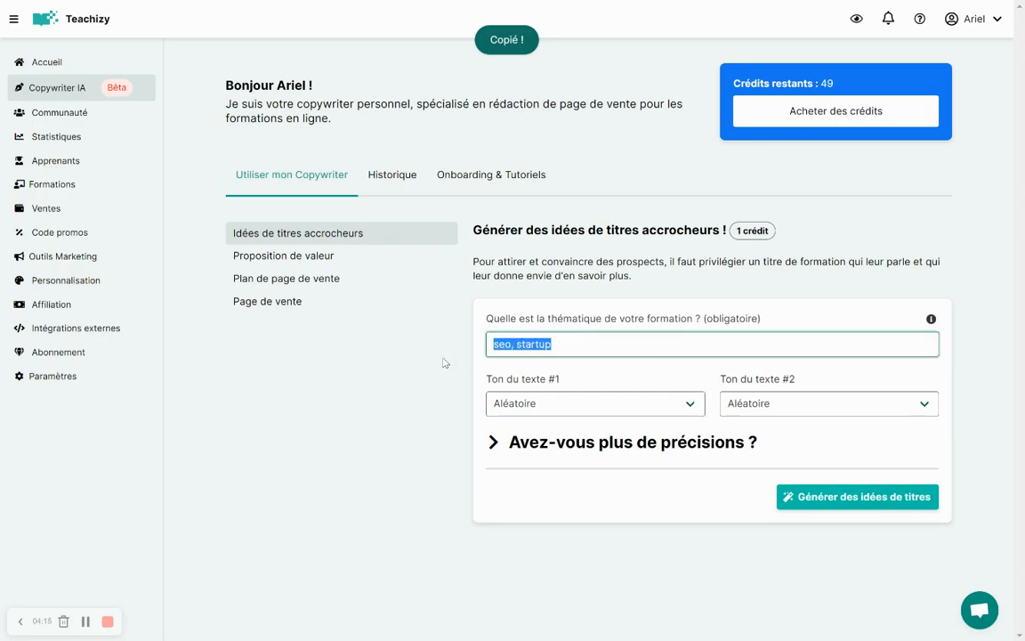
{"action": "left_click", "coordinate": [819, 86]}
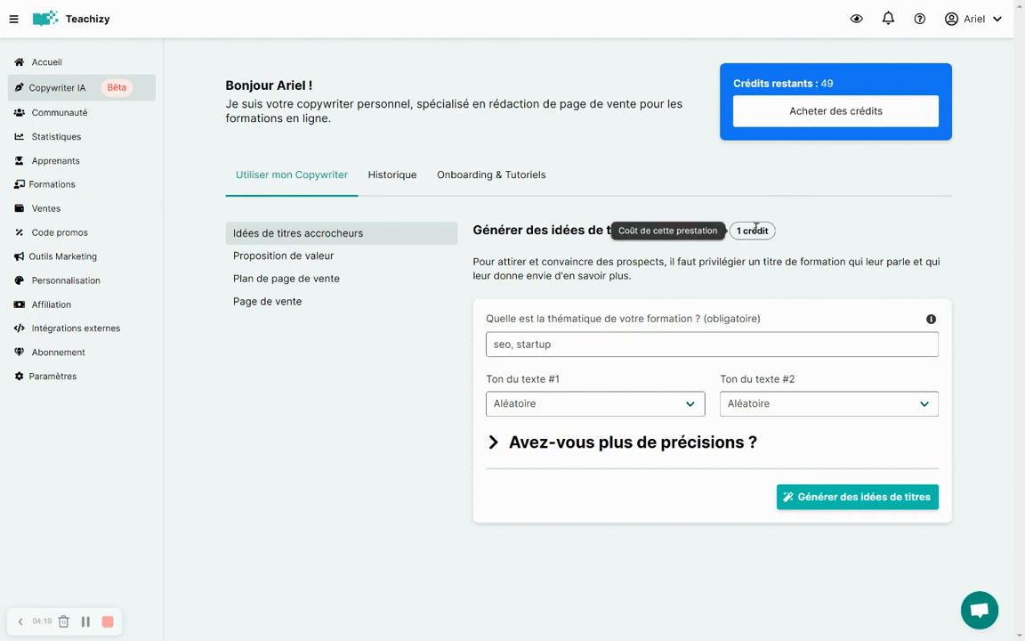
{"action": "left_click_drag", "start_coordinate": [573, 352], "coordinate": [427, 359]}
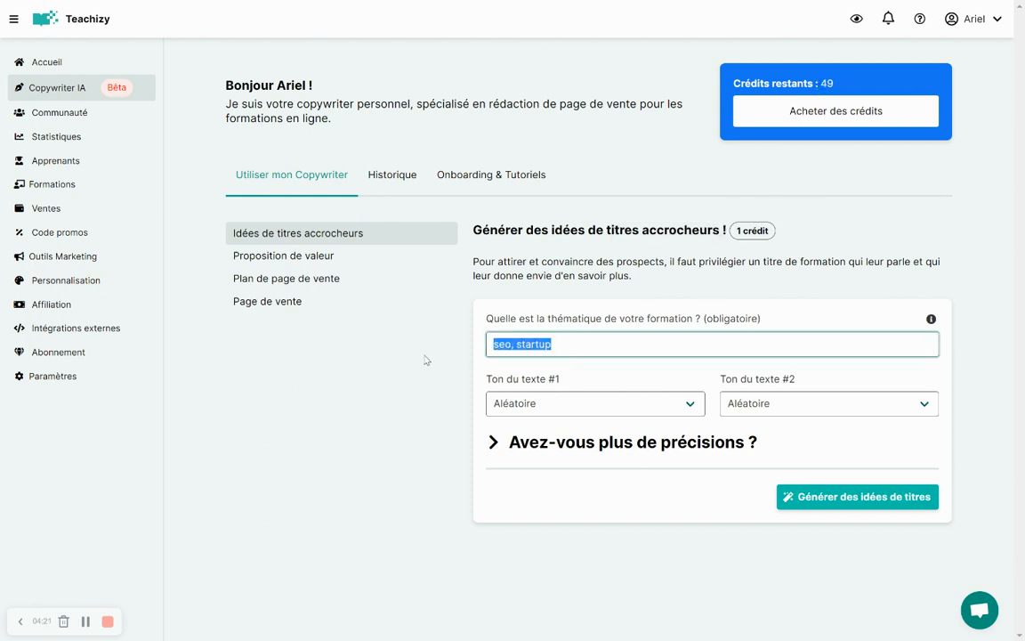
{"action": "type", "text": "jouer à "}
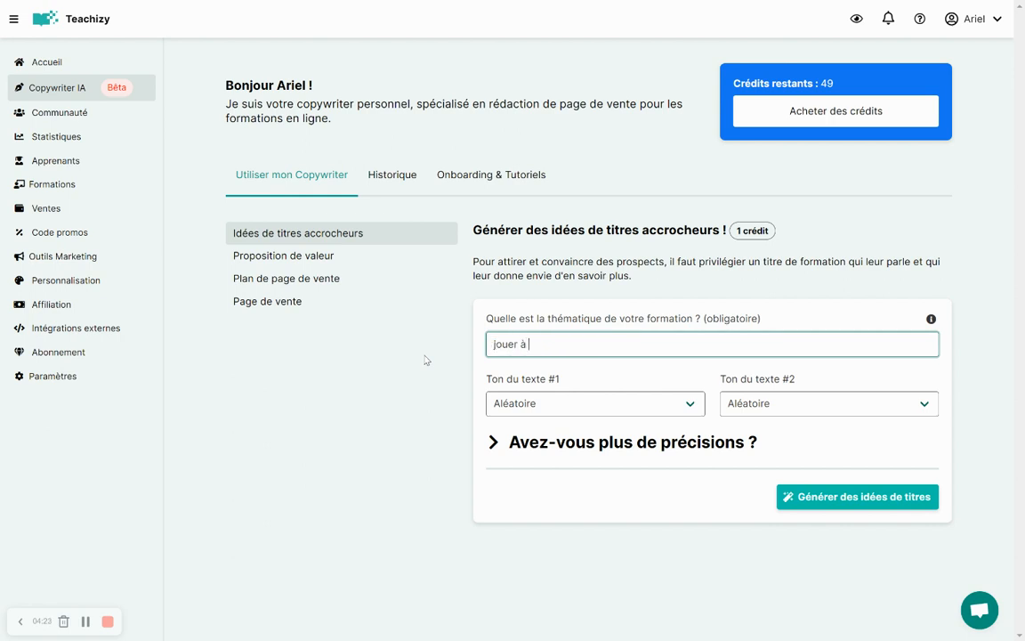
{"action": "type", "text": "fortnite"}
Expand the optional details section and set the training's target audience to "débutants"
{"action": "left_click", "coordinate": [561, 440]}
{"action": "scroll", "coordinate": [565, 445], "scroll_direction": "down", "scroll_amount": 2}
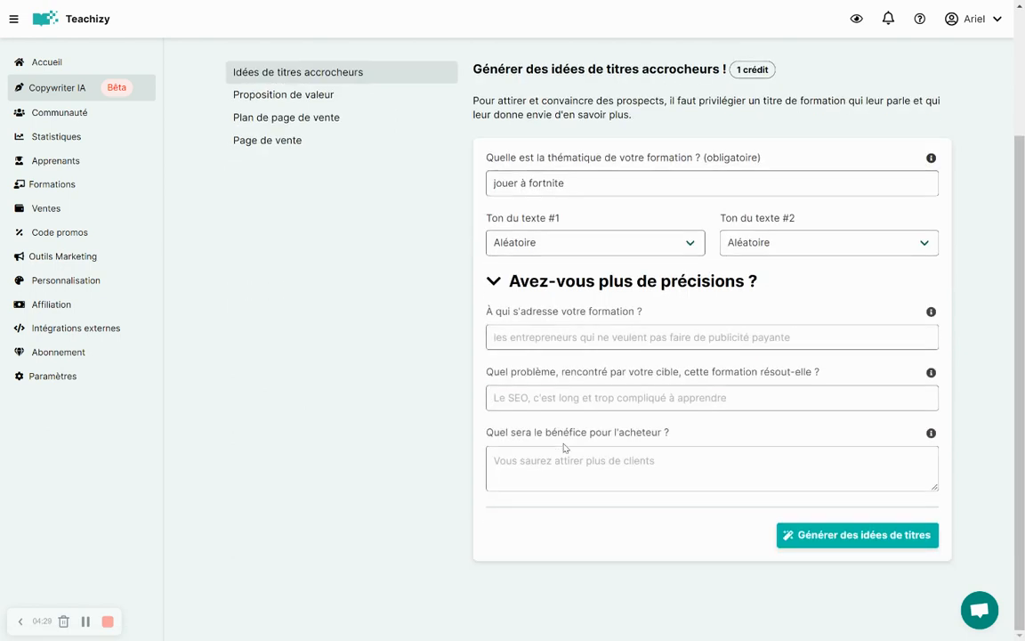
{"action": "left_click", "coordinate": [547, 339]}
{"action": "type", "text": "débutants"}
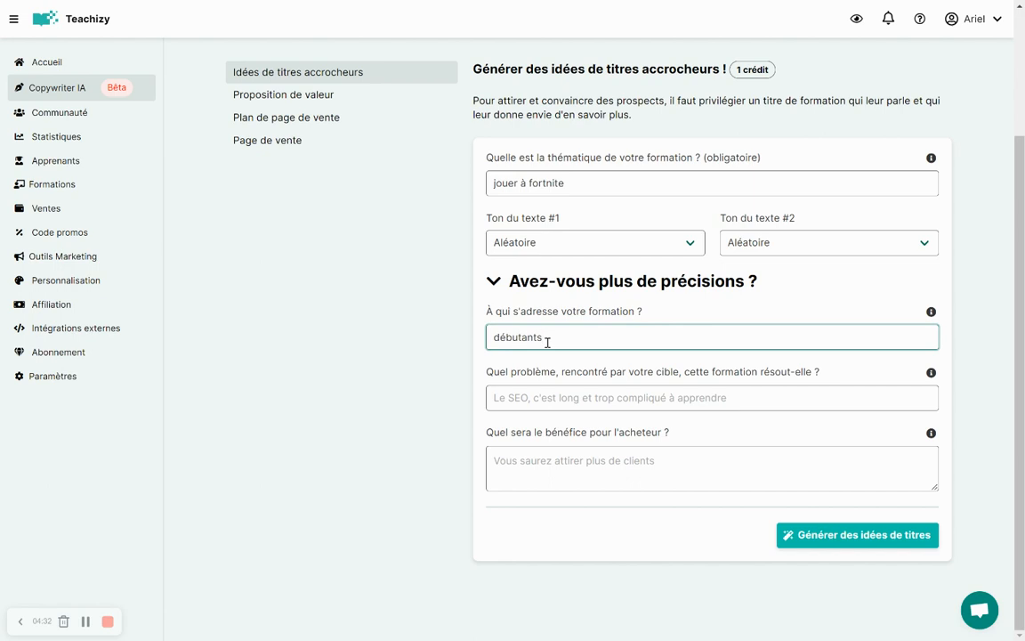
Enter "ils sont coincé au niveau 2" as the target audience's problem that the training solves
{"action": "left_click", "coordinate": [539, 399]}
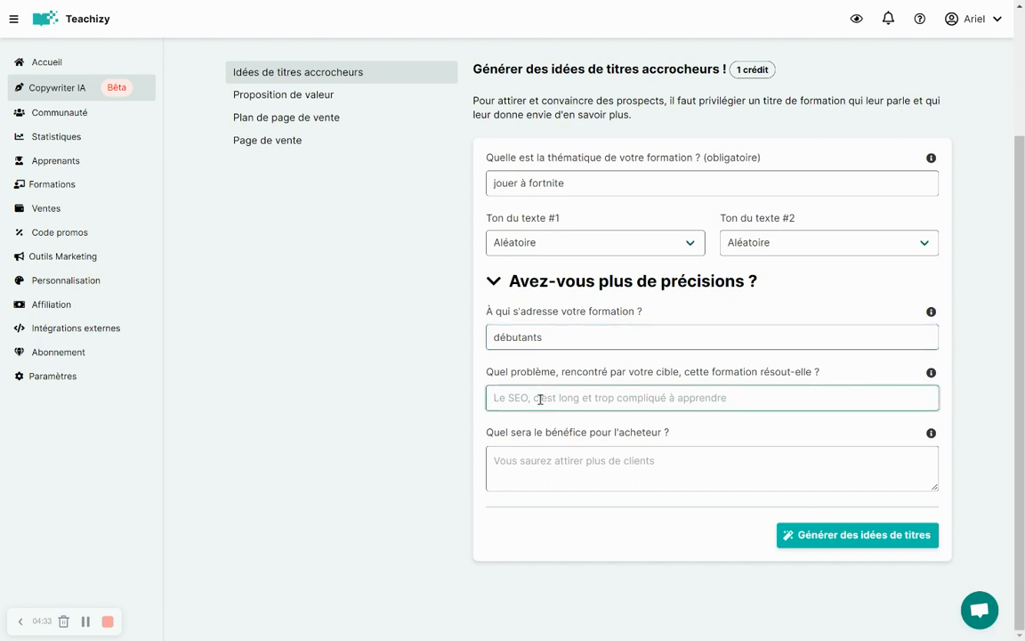
{"action": "type", "text": "concoi"}
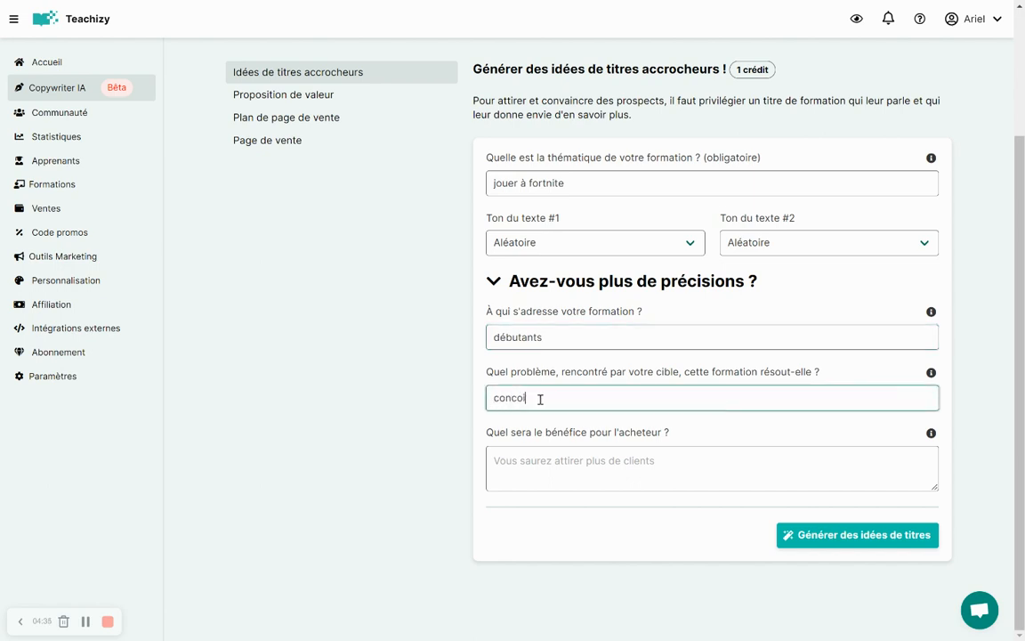
{"action": "key", "text": "BackSpace"}
{"action": "key", "text": "BackSpace"}
{"action": "key", "text": "BackSpace"}
{"action": "key", "text": "BackSpace"}
{"action": "key", "text": "BackSpace"}
{"action": "type", "text": "ils sont coincé au niveau 2"}
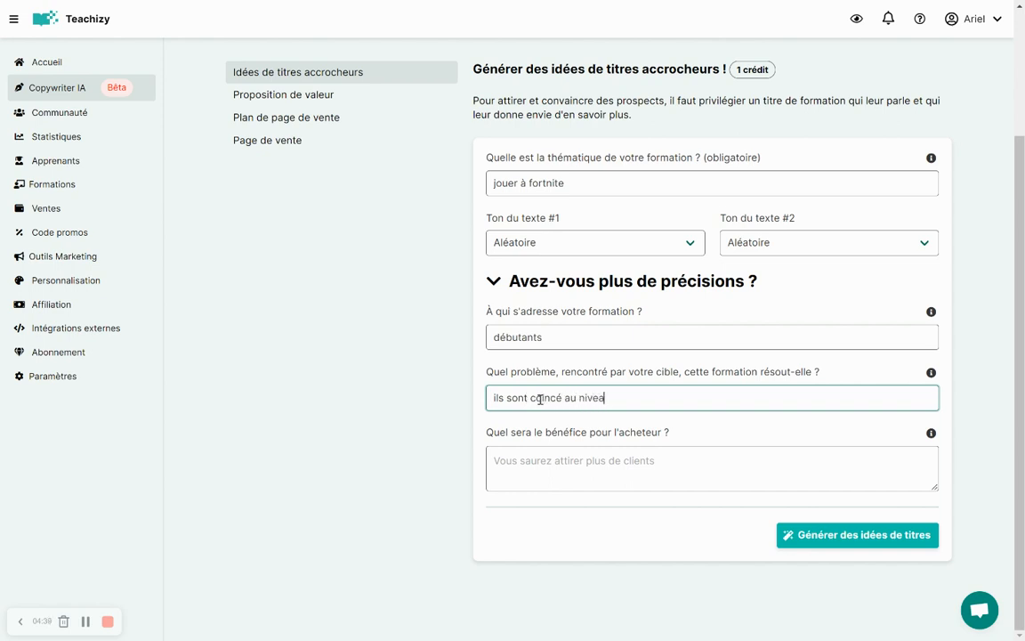
Enter "devenir populaire à l'école" as the benefit for the buyer
{"action": "left_click", "coordinate": [543, 472]}
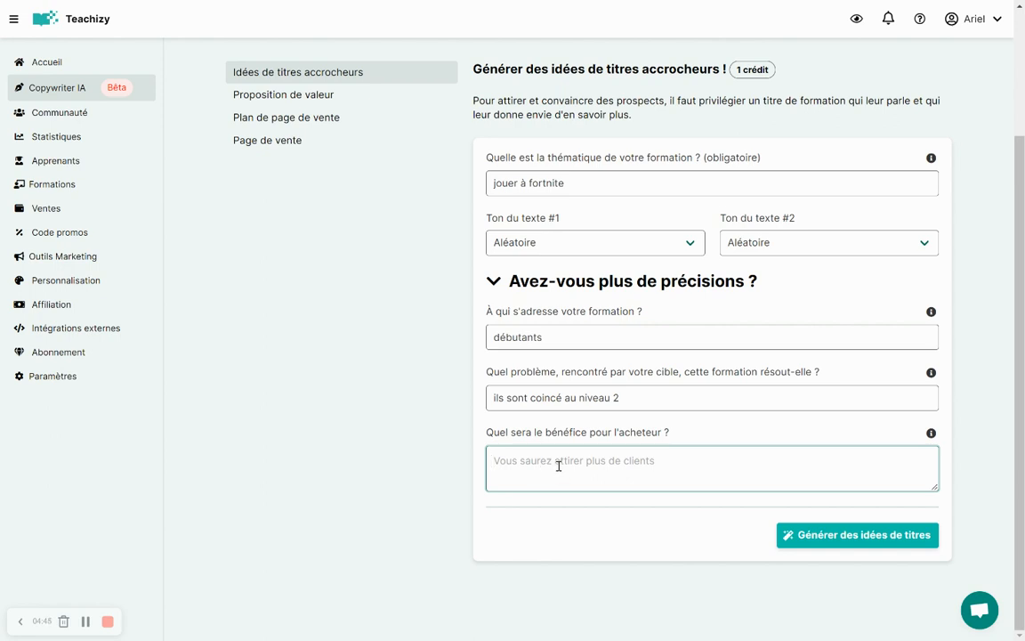
{"action": "type", "text": "devenir p"}
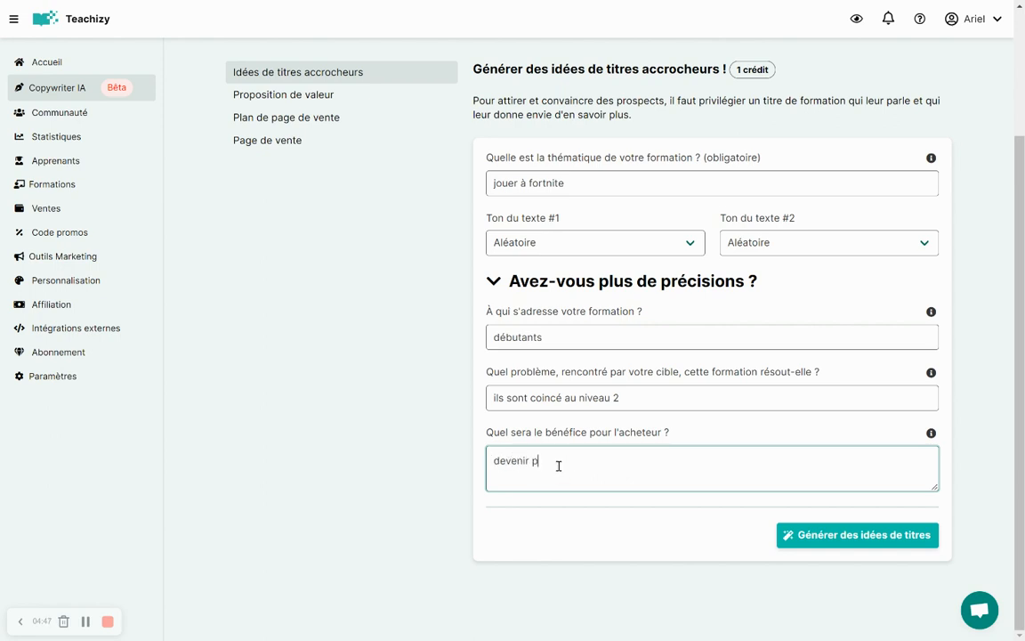
{"action": "type", "text": "opulaire à l'école"}
Generate title ideas from the completed Fortnite form, review the results and close them
{"action": "left_click", "coordinate": [831, 535]}
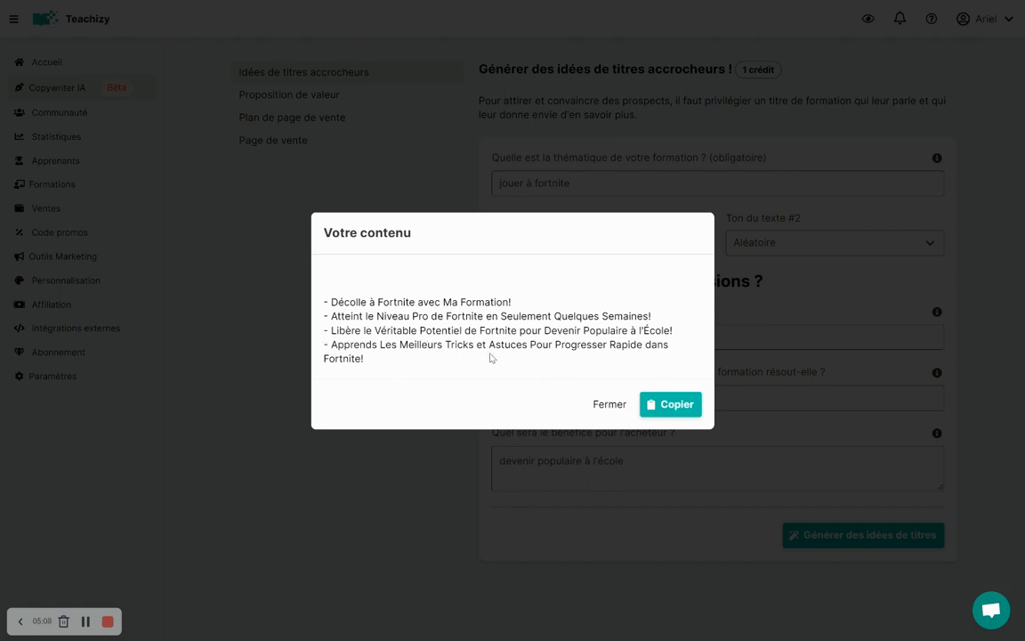
{"action": "left_click_drag", "start_coordinate": [445, 347], "coordinate": [532, 351]}
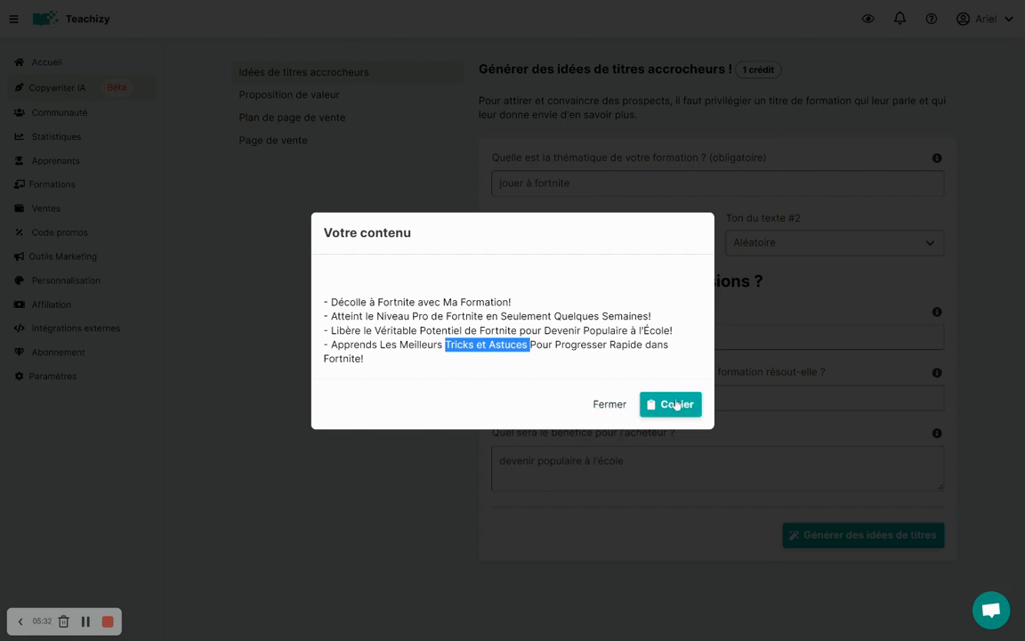
{"action": "left_click", "coordinate": [613, 404]}
Open the history of generated content and locate the "jouer à fortnite" entry
{"action": "scroll", "coordinate": [616, 403], "scroll_direction": "up", "scroll_amount": 1}
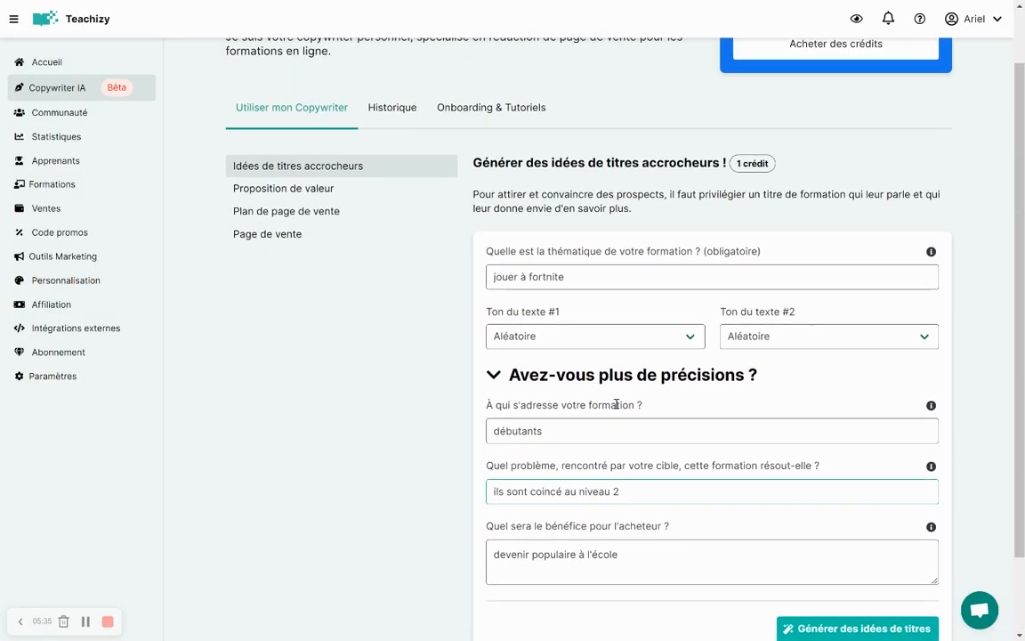
{"action": "left_click", "coordinate": [394, 123]}
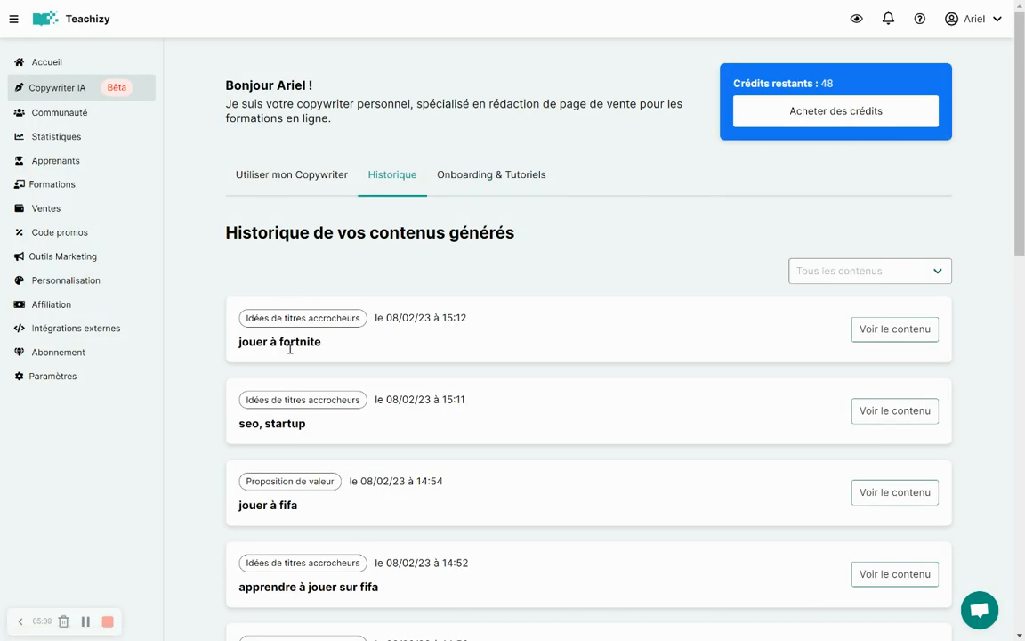
{"action": "left_click_drag", "start_coordinate": [237, 341], "coordinate": [331, 344]}
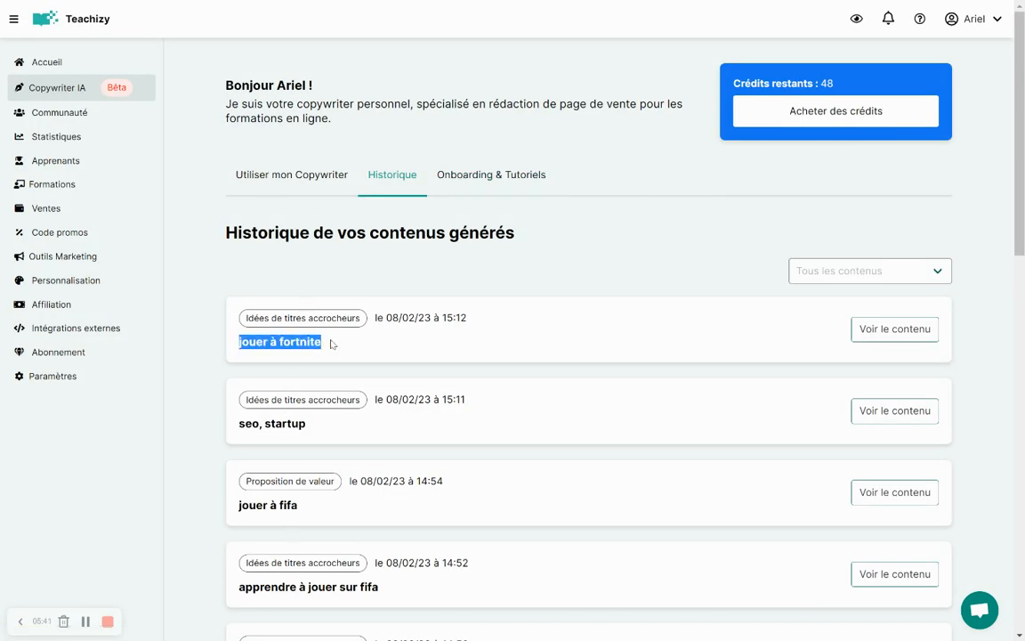
Open the generated content of the "jouer à fortnite" history entry and copy it
{"action": "left_click", "coordinate": [329, 346]}
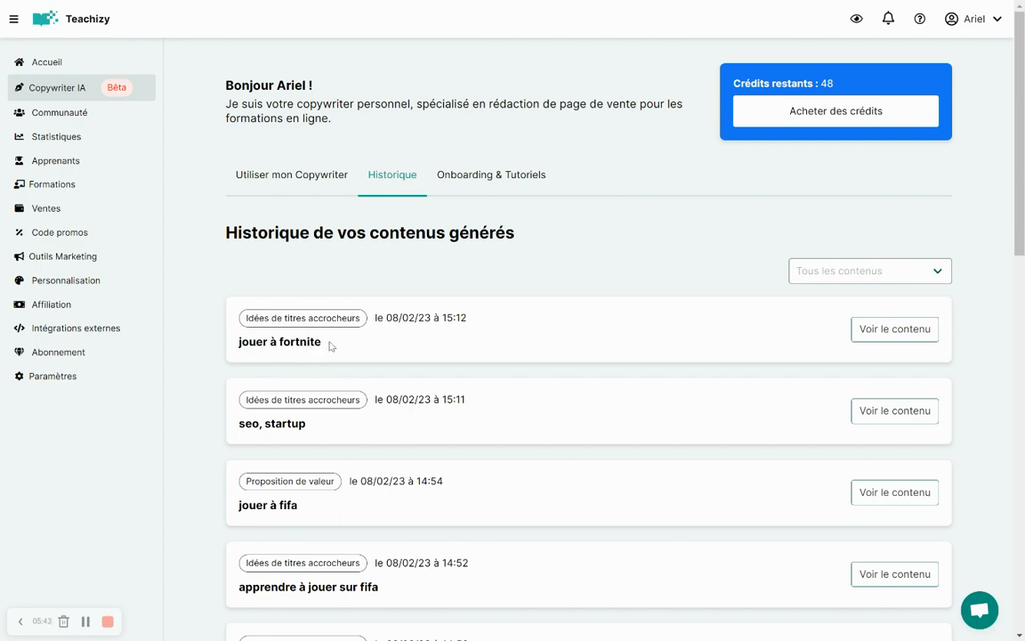
{"action": "left_click", "coordinate": [876, 330]}
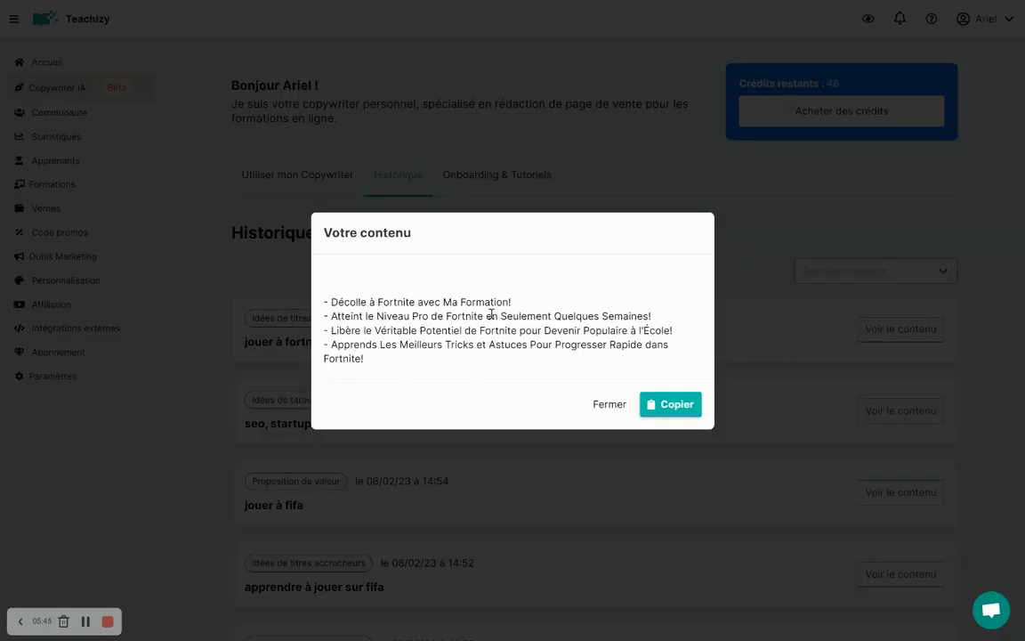
{"action": "left_click", "coordinate": [659, 410]}
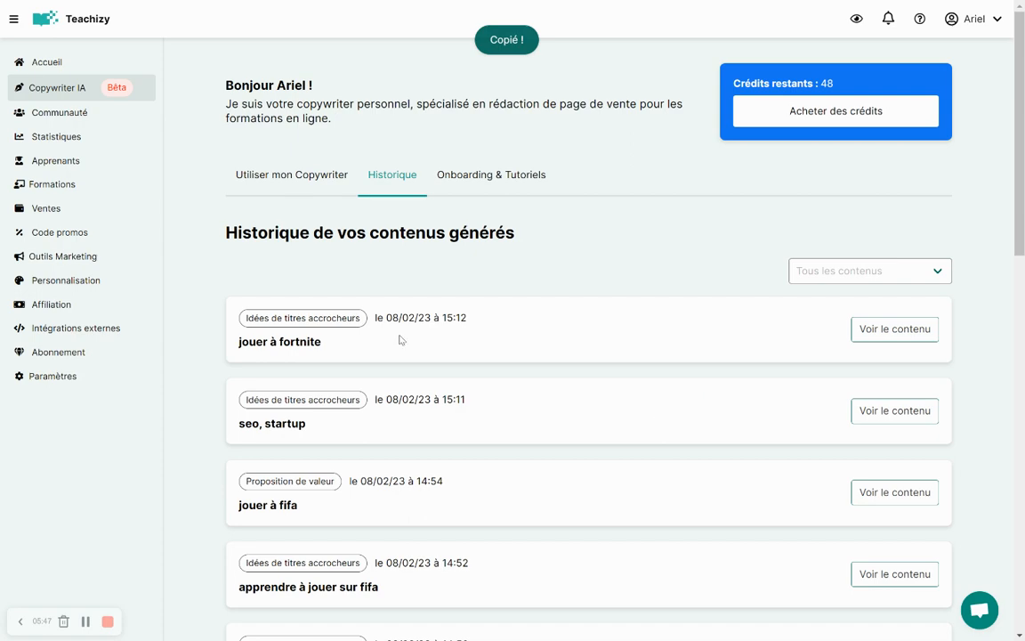
Open the title editor of the "Ma formation" course and cancel it
{"action": "left_click", "coordinate": [51, 185]}
{"action": "left_click", "coordinate": [463, 265]}
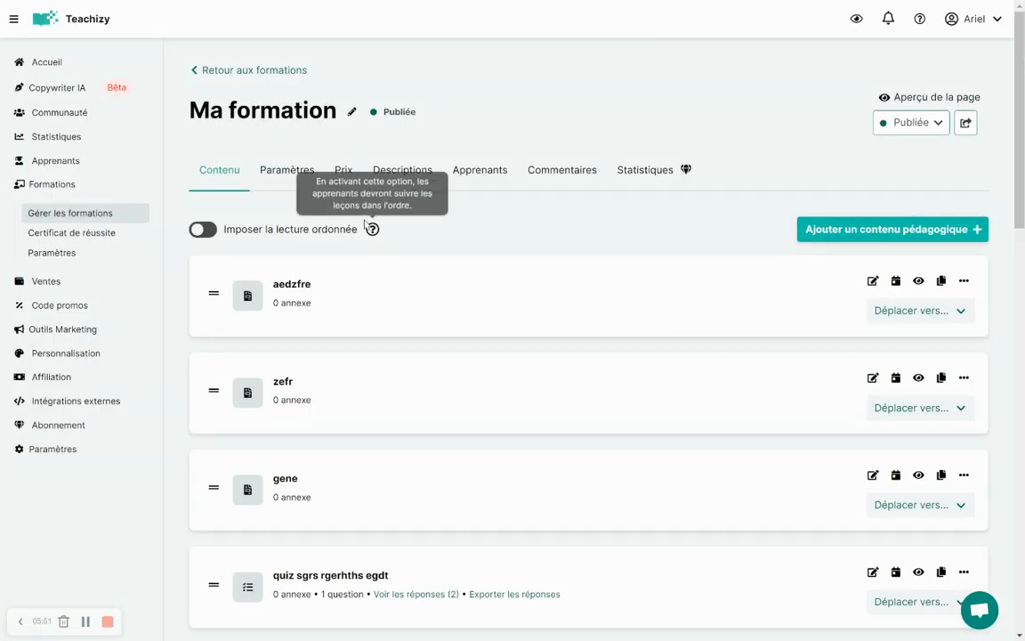
{"action": "left_click", "coordinate": [351, 112]}
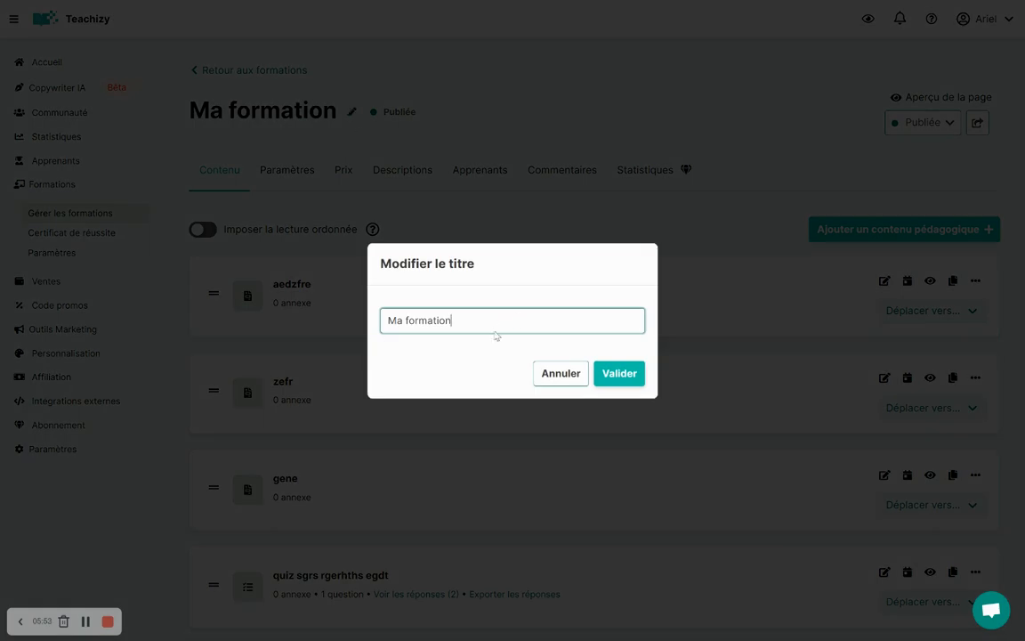
{"action": "left_click", "coordinate": [552, 380]}
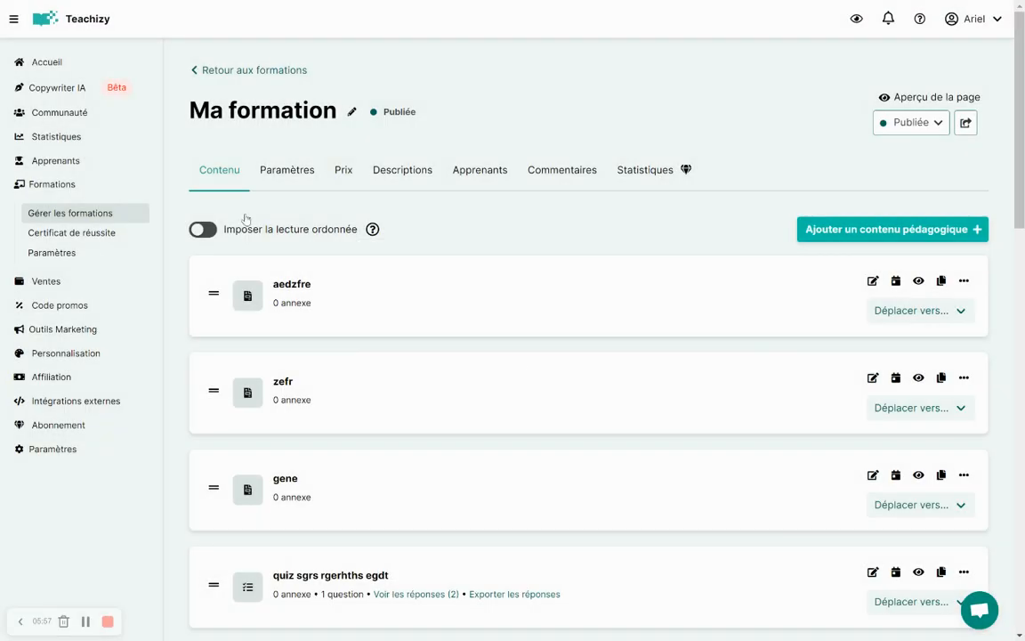
Open the AI copywriter's value proposition form, ready to fill in the training's title or theme
{"action": "left_click", "coordinate": [59, 87]}
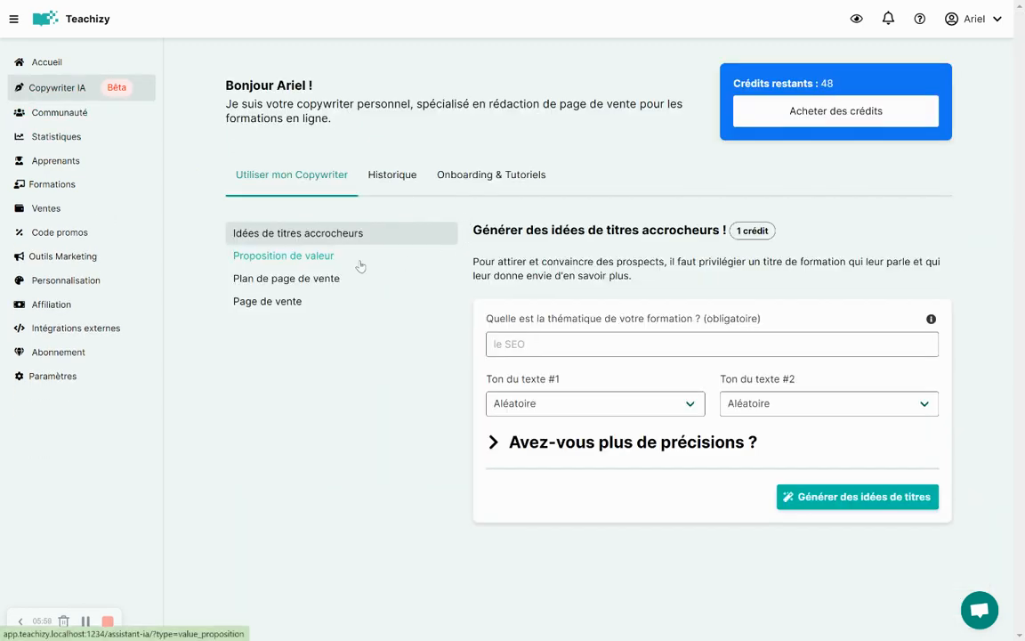
{"action": "left_click", "coordinate": [358, 260]}
{"action": "left_click", "coordinate": [587, 367]}
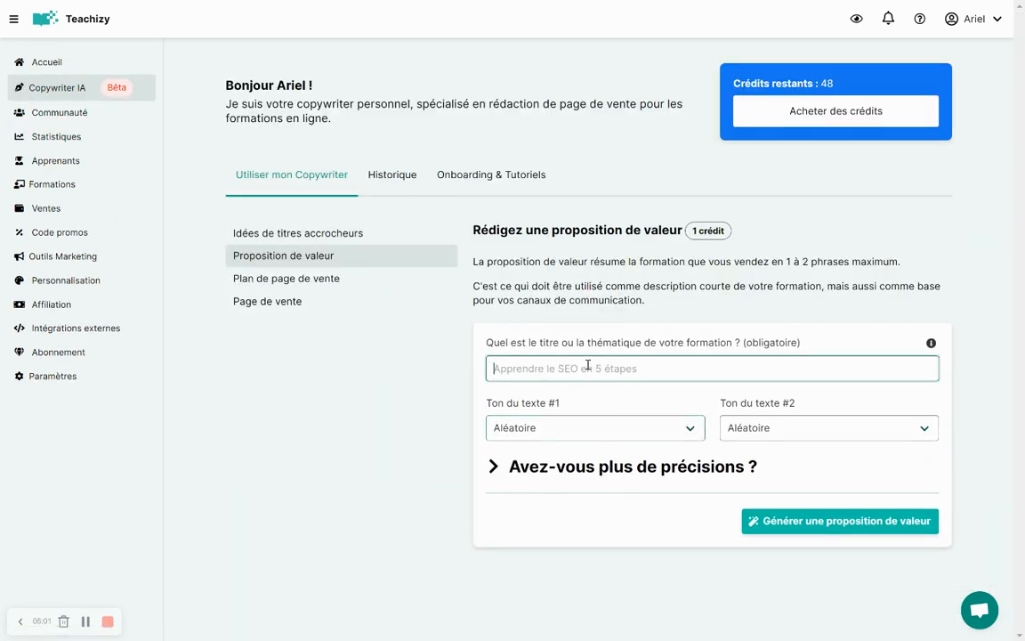
{"action": "type", "text": "jouer à for"}
{"action": "key", "text": "ctrl+a"}
{"action": "key", "text": "BackSpace"}
{"action": "type", "text": "faire d"}
{"action": "type", "text": "e"}
{"action": "key", "text": "BackSpace"}
{"action": "key", "text": "BackSpace"}
{"action": "key", "text": "BackSpace"}
{"action": "key", "text": "BackSpace"}
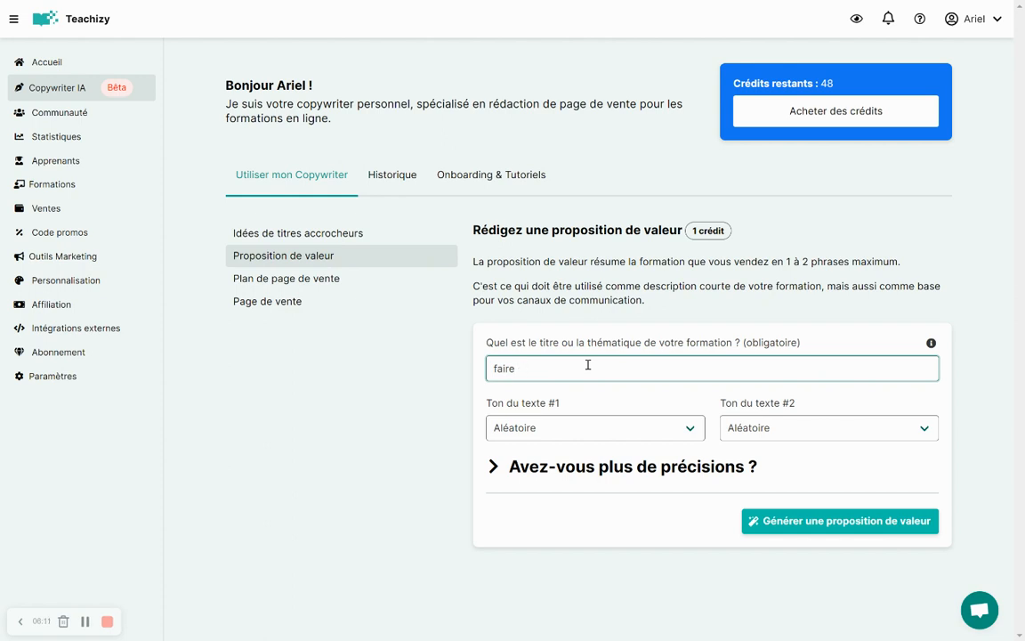
Enter "créer des plats de chefs" as the training's title or theme for the value proposition
{"action": "key", "text": "ctrl+a"}
{"action": "type", "text": "créer des plats de cu"}
{"action": "type", "text": "efs"}
{"action": "left_click_drag", "start_coordinate": [638, 368], "coordinate": [454, 377]}
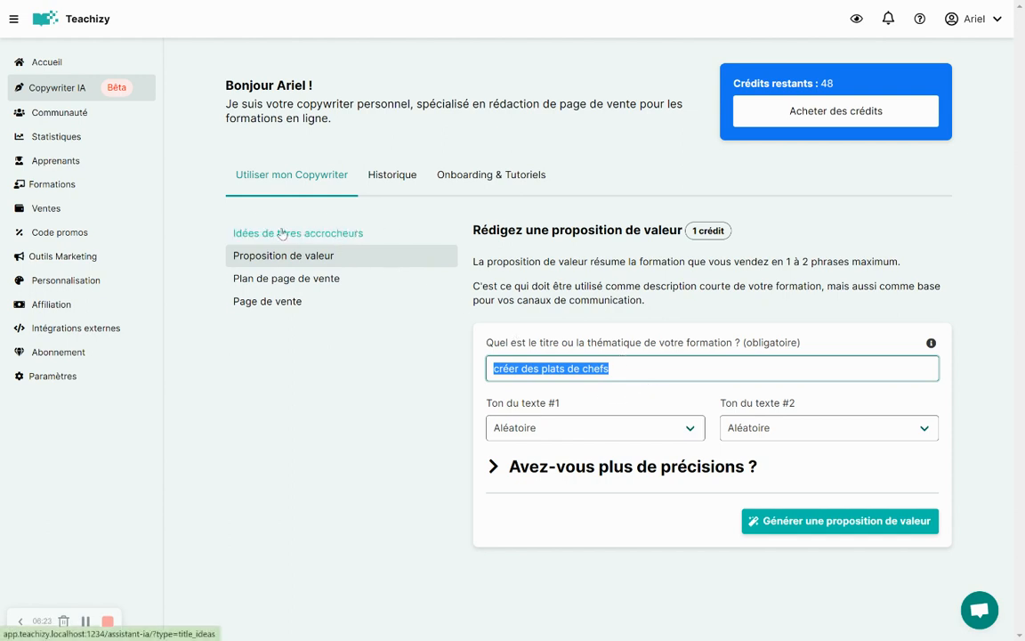
Keep the first text tone on "Aléatoire" and set the second one to "Piège à clic (clickbait)"
{"action": "left_click", "coordinate": [618, 427]}
{"action": "left_click", "coordinate": [602, 443]}
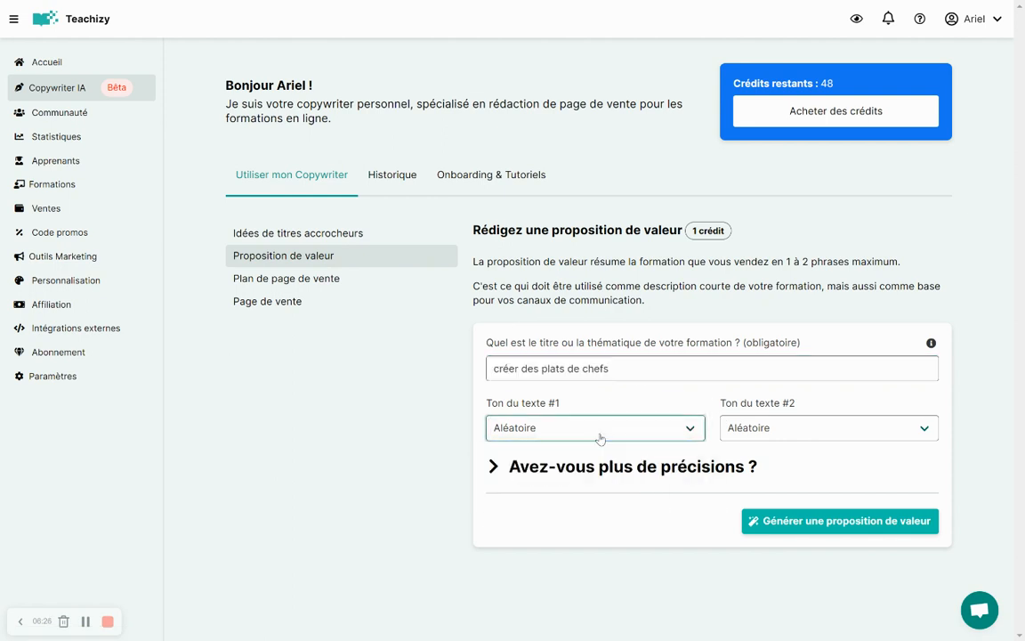
{"action": "left_click", "coordinate": [804, 431]}
{"action": "left_click", "coordinate": [803, 460]}
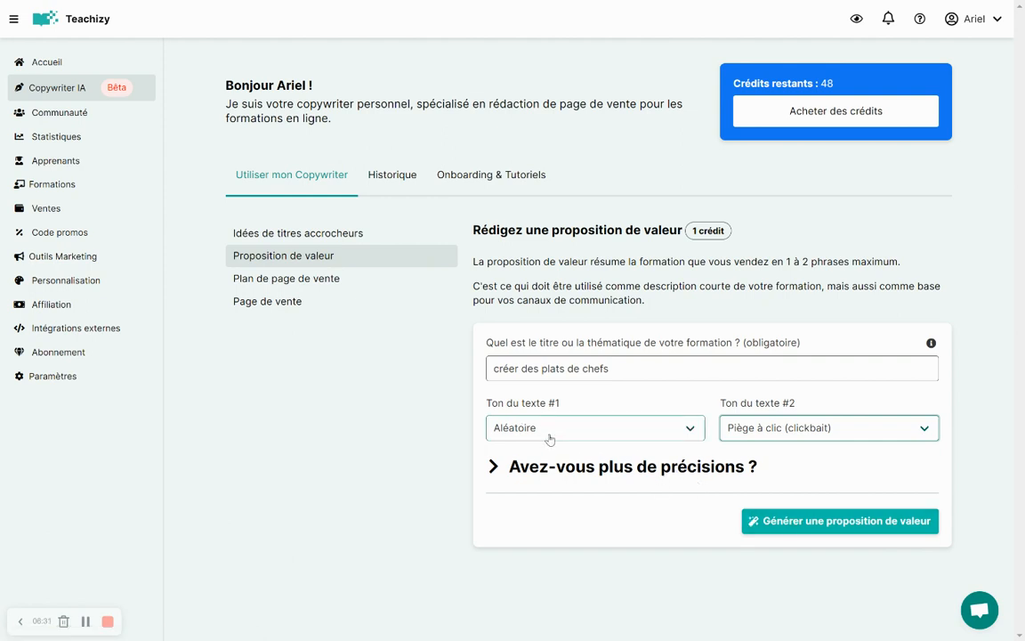
Generate the value proposition, review its opening sentence and copy the generated text
{"action": "left_click", "coordinate": [826, 525]}
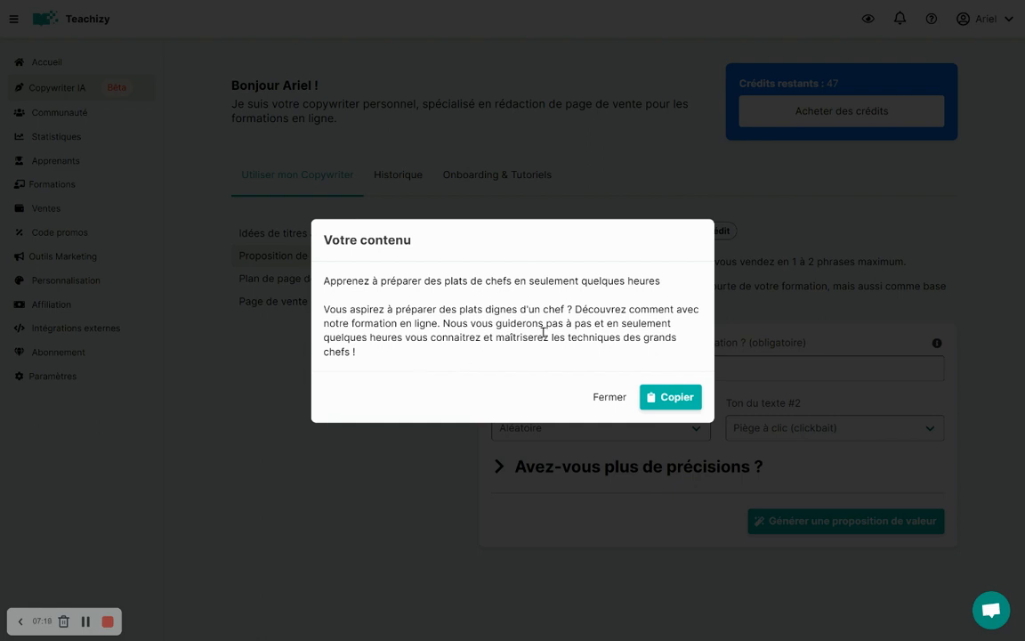
{"action": "left_click_drag", "start_coordinate": [528, 282], "coordinate": [661, 282]}
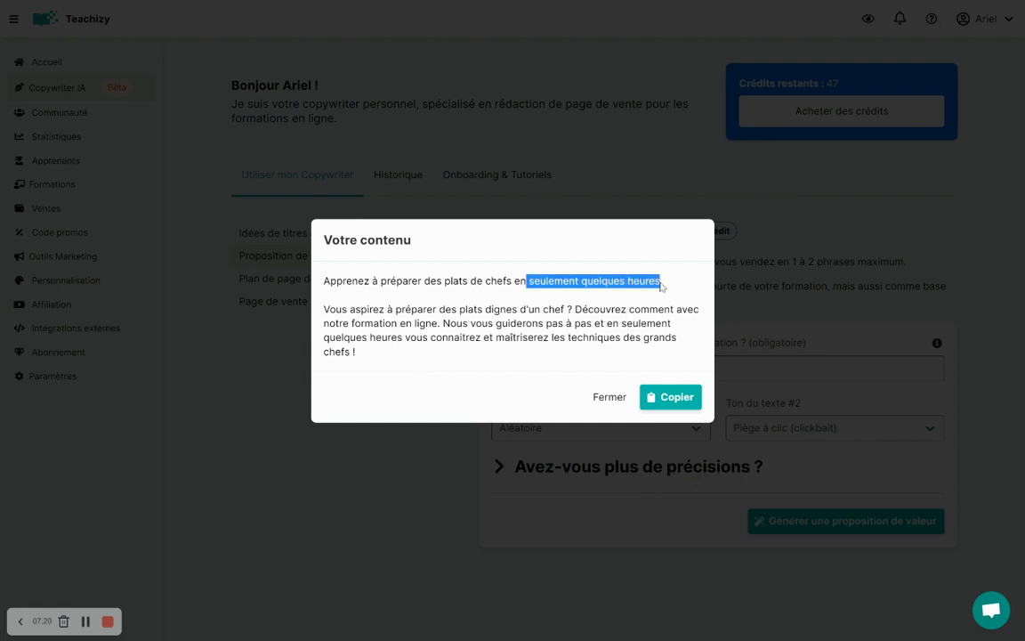
{"action": "left_click", "coordinate": [670, 398]}
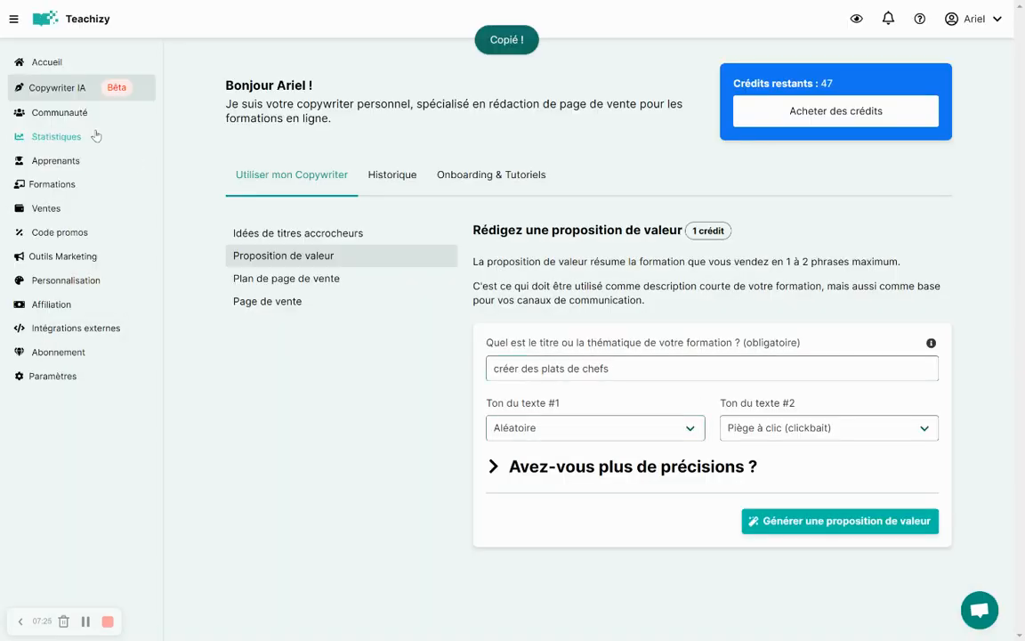
Open the descriptions of the "Ma formation" course and find its short description
{"action": "left_click", "coordinate": [55, 184]}
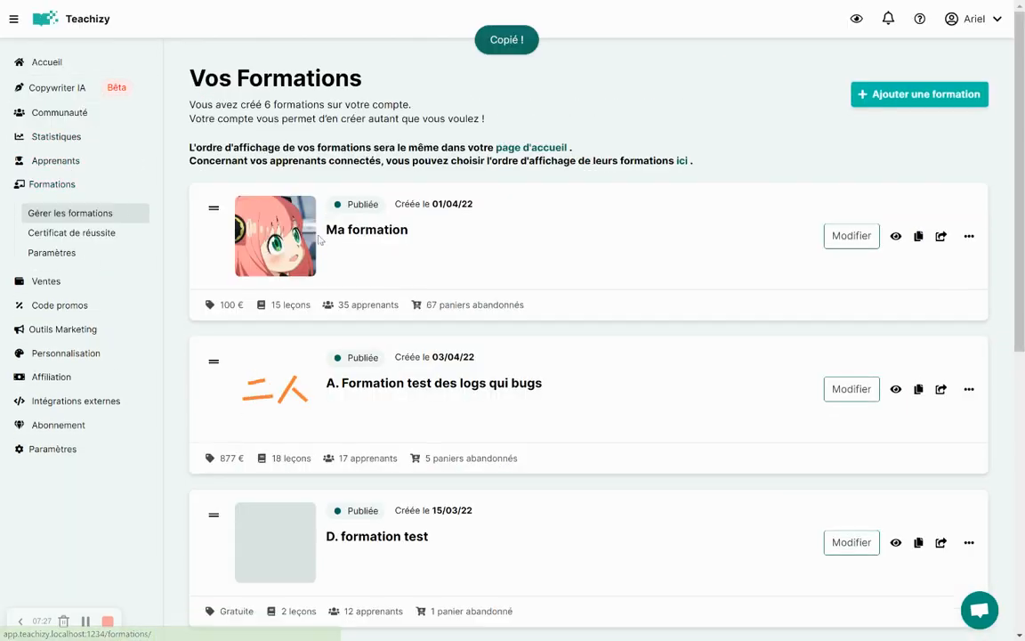
{"action": "left_click", "coordinate": [290, 259]}
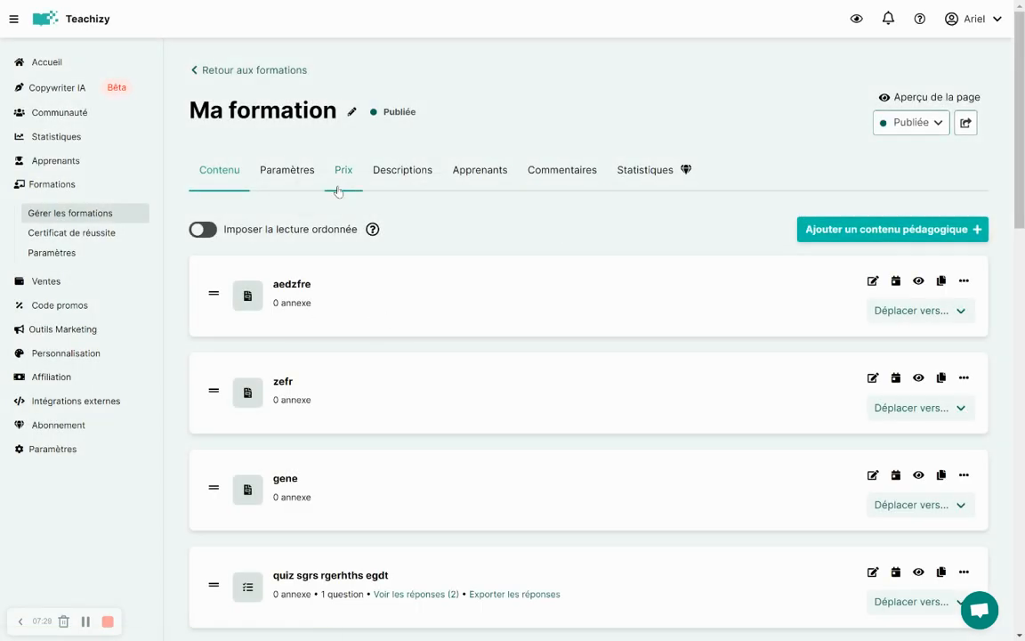
{"action": "left_click", "coordinate": [286, 178]}
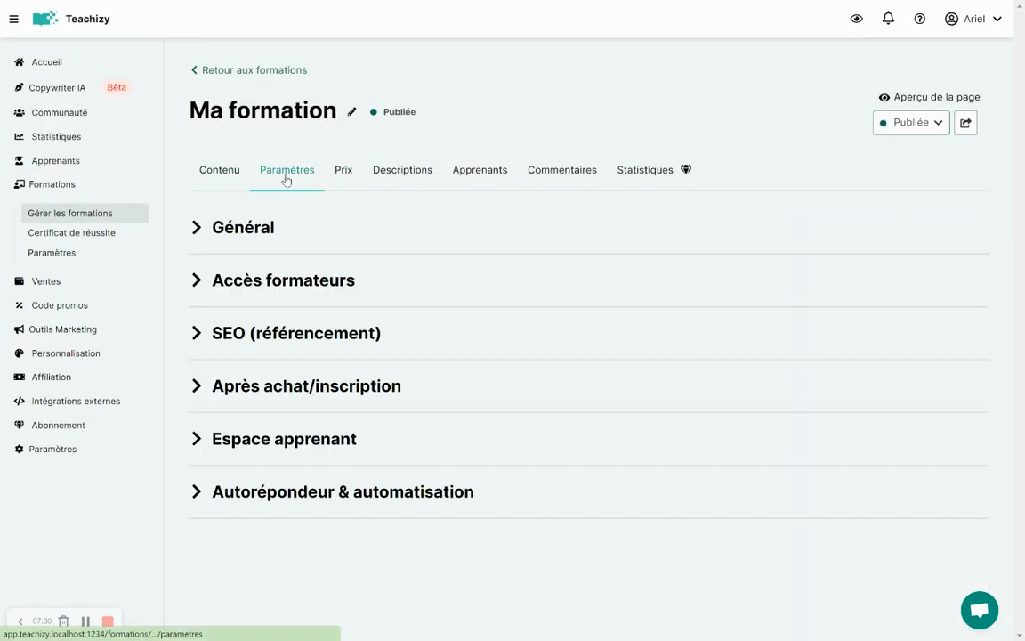
{"action": "left_click", "coordinate": [424, 178]}
{"action": "scroll", "coordinate": [695, 303], "scroll_direction": "down", "scroll_amount": 2}
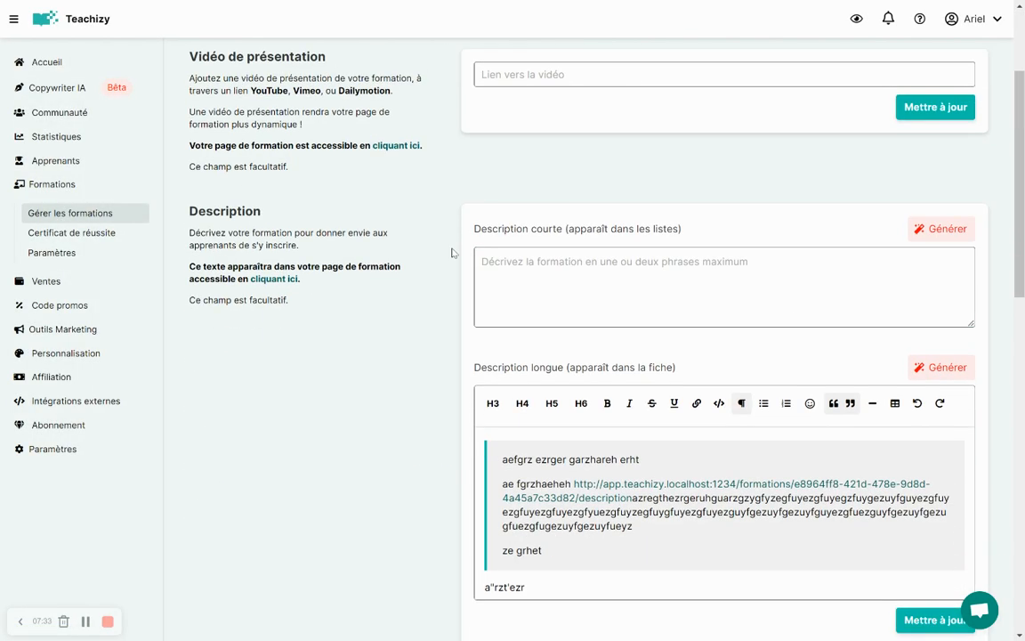
Open the AI assistant for the short description and copy the "créer des plats de chefs" value proposition from its history
{"action": "left_click", "coordinate": [654, 269]}
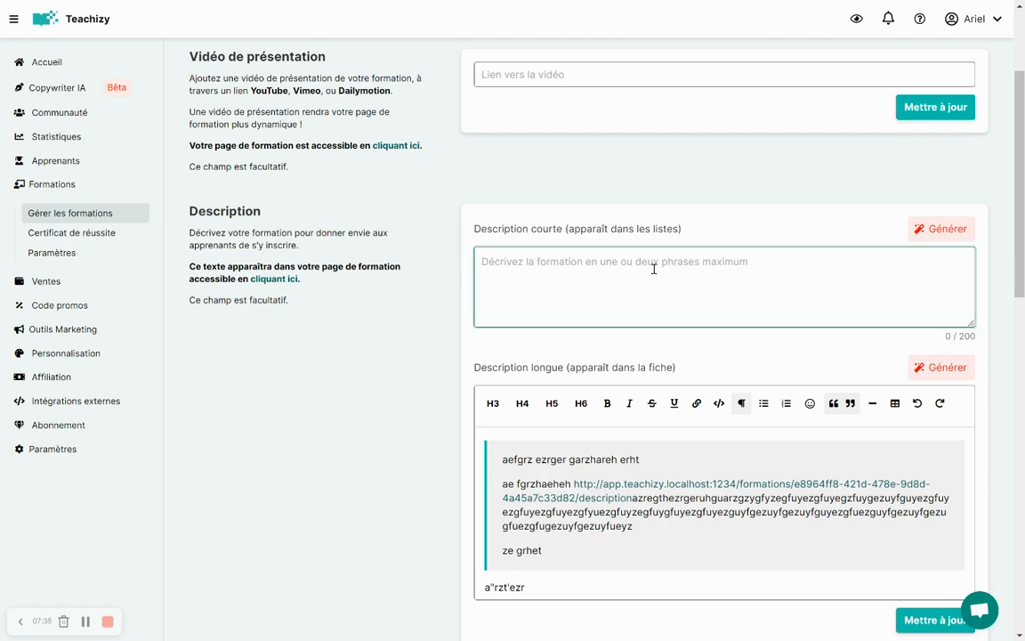
{"action": "left_click", "coordinate": [930, 228]}
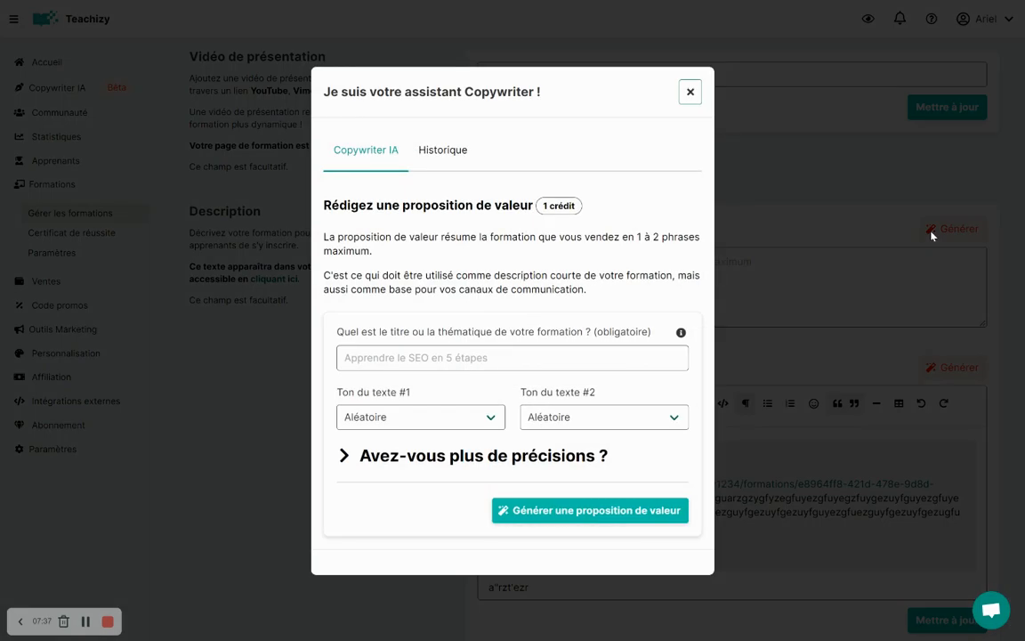
{"action": "left_click", "coordinate": [443, 151]}
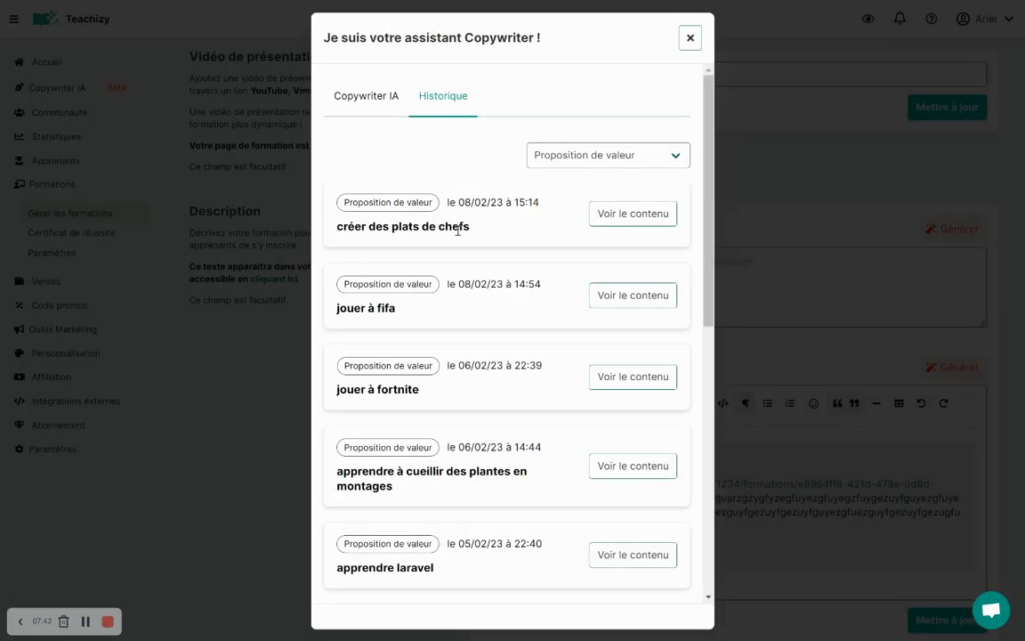
{"action": "left_click", "coordinate": [641, 212]}
{"action": "left_click", "coordinate": [684, 411]}
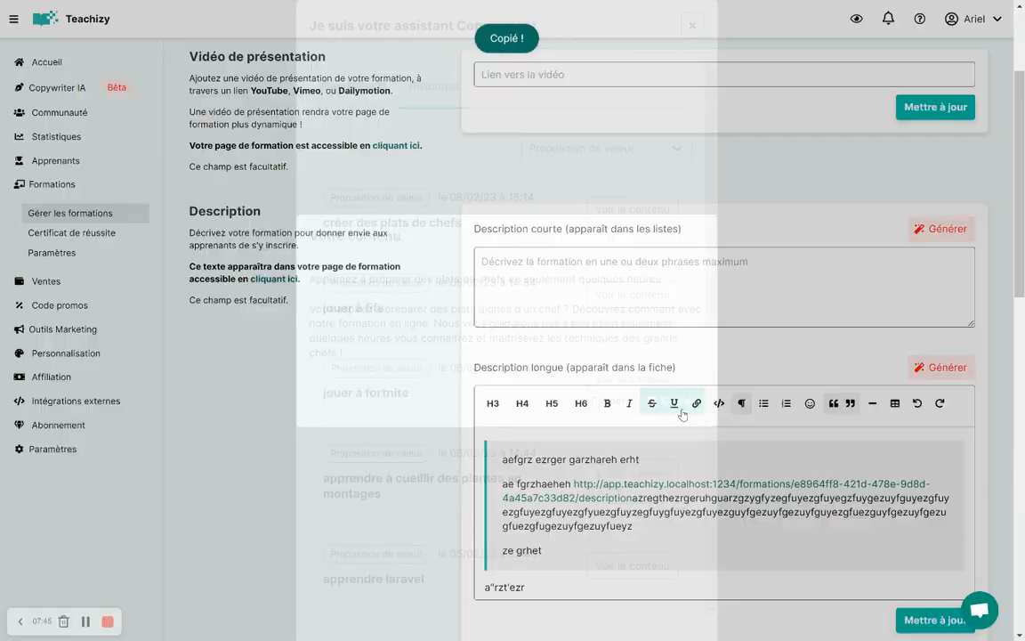
Paste the copied value proposition into the short description and remove the leading space and the blank line between paragraphs
{"action": "left_click", "coordinate": [664, 309]}
{"action": "type", "text": "Apprenez à préparer des plats de chefs en seulement quelques heures  Vous aspirez à préparer des plats dignes d'un chef ? Découvrez comment avec notre formation en ligne. Nous vous guiderons pas à p"}
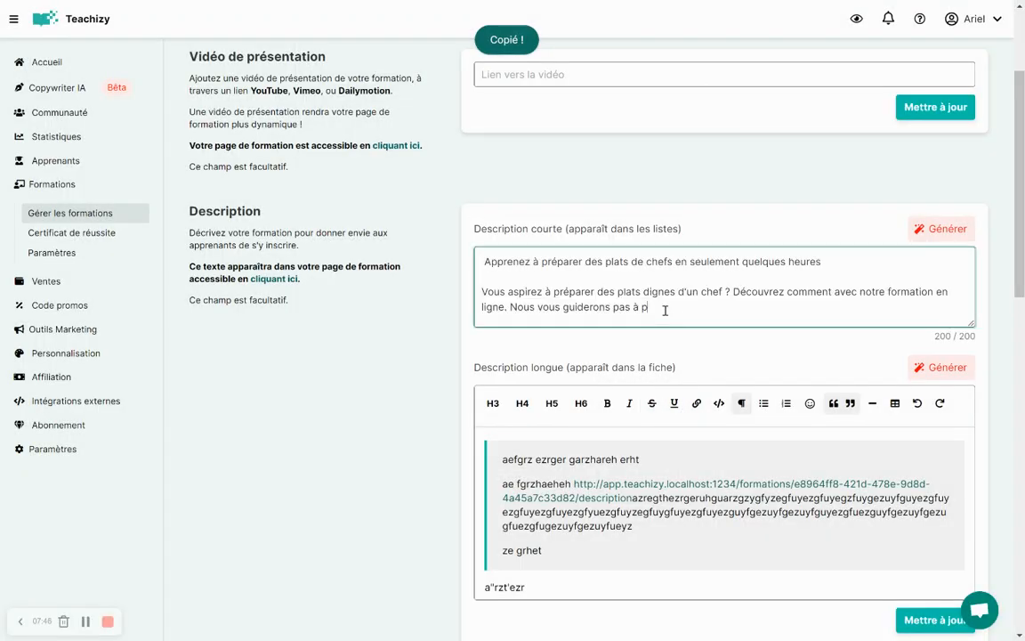
{"action": "left_click", "coordinate": [485, 262]}
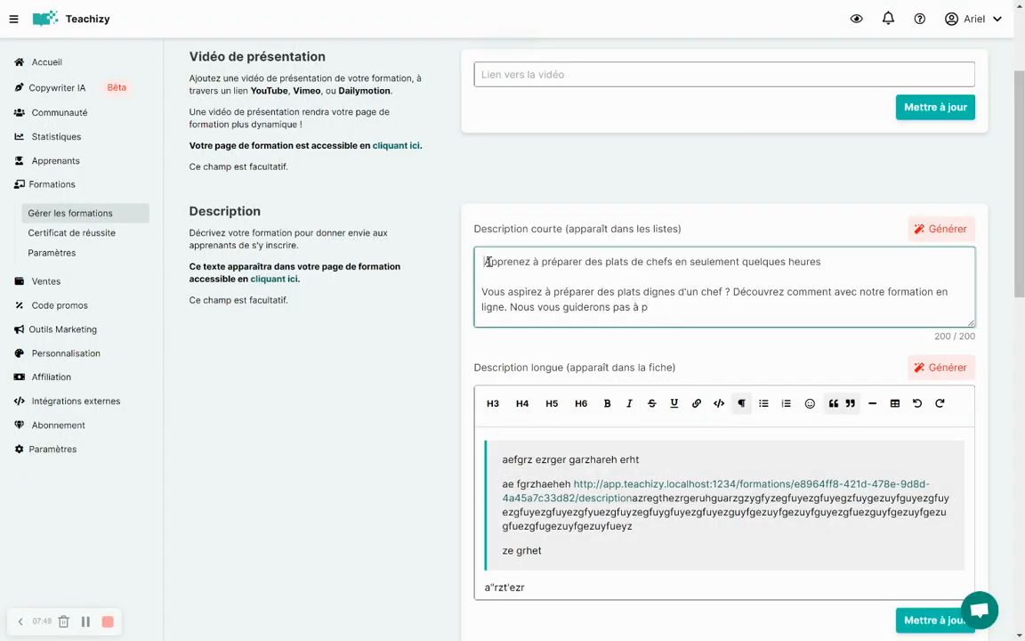
{"action": "key", "text": "BackSpace"}
{"action": "key", "text": "BackSpace"}
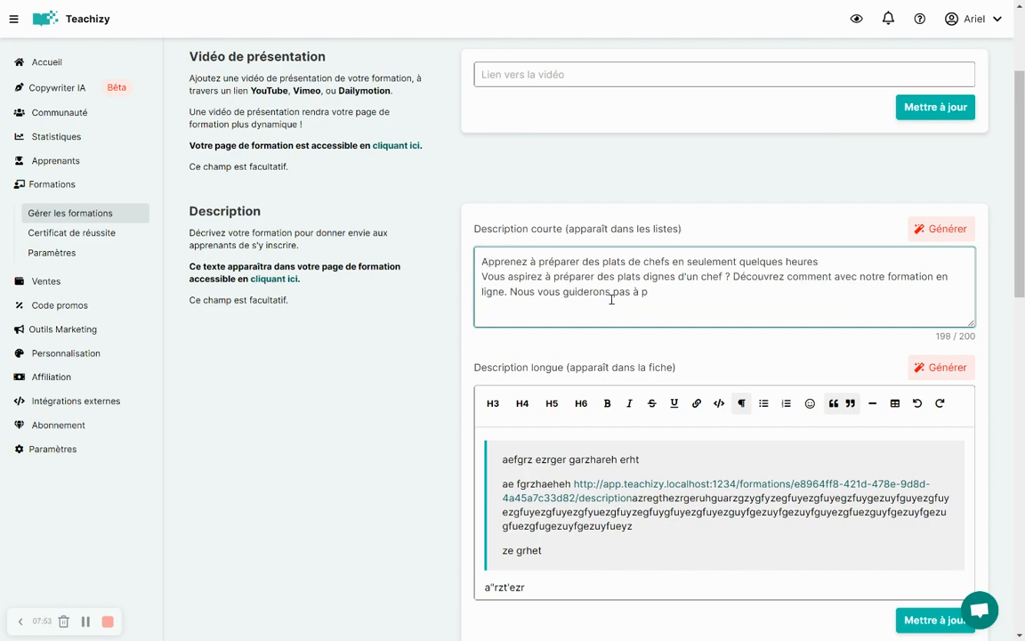
Open the AI copywriter's sales page form and choose "Droit au but" as the writing style
{"action": "scroll", "coordinate": [361, 253], "scroll_direction": "up", "scroll_amount": 3}
{"action": "left_click", "coordinate": [62, 84]}
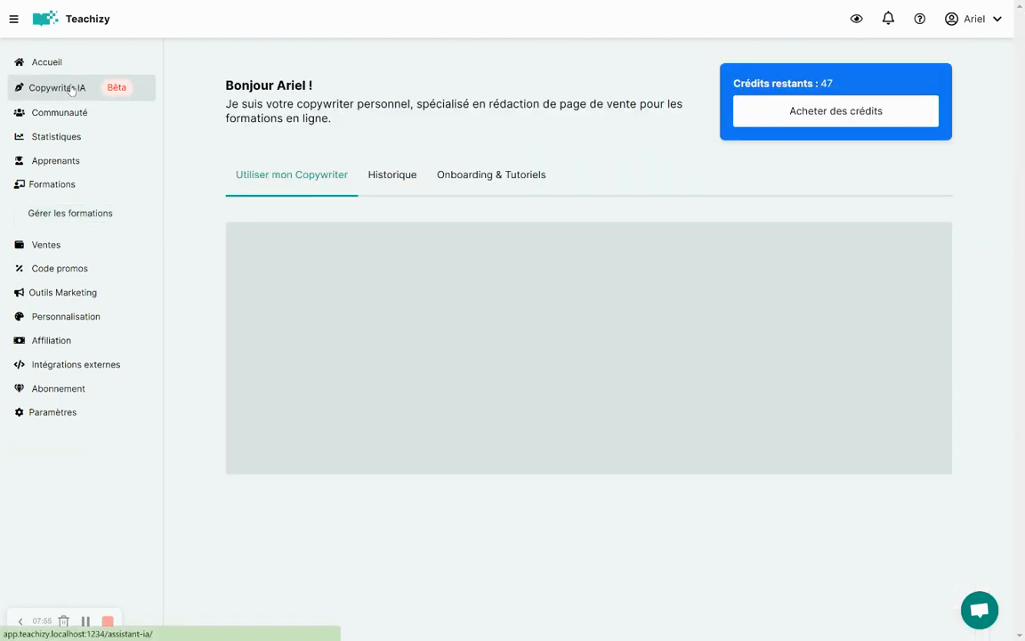
{"action": "left_click", "coordinate": [312, 301]}
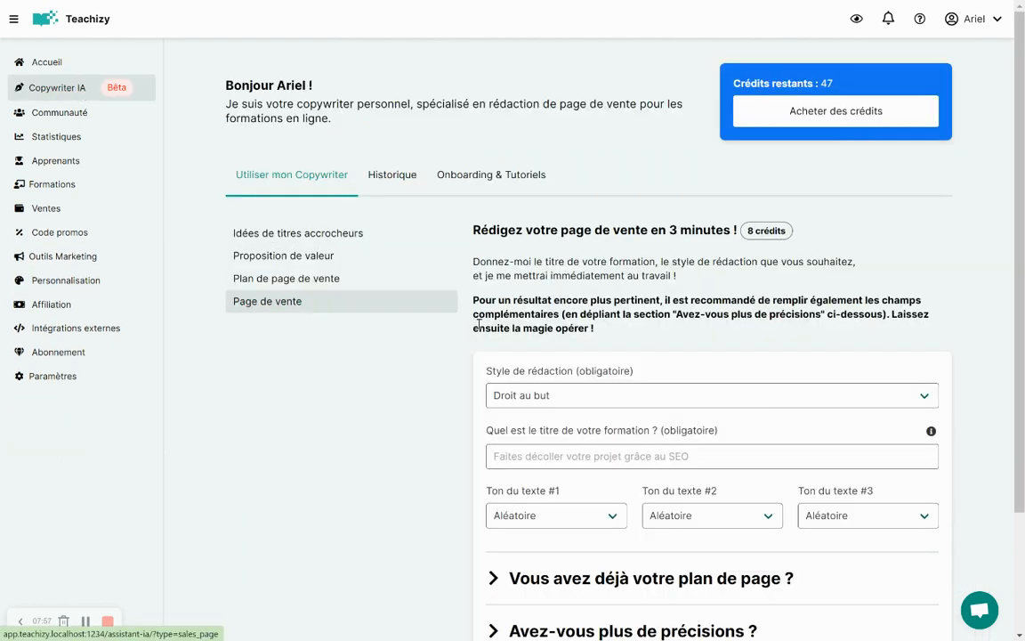
{"action": "scroll", "coordinate": [478, 324], "scroll_direction": "down", "scroll_amount": 3}
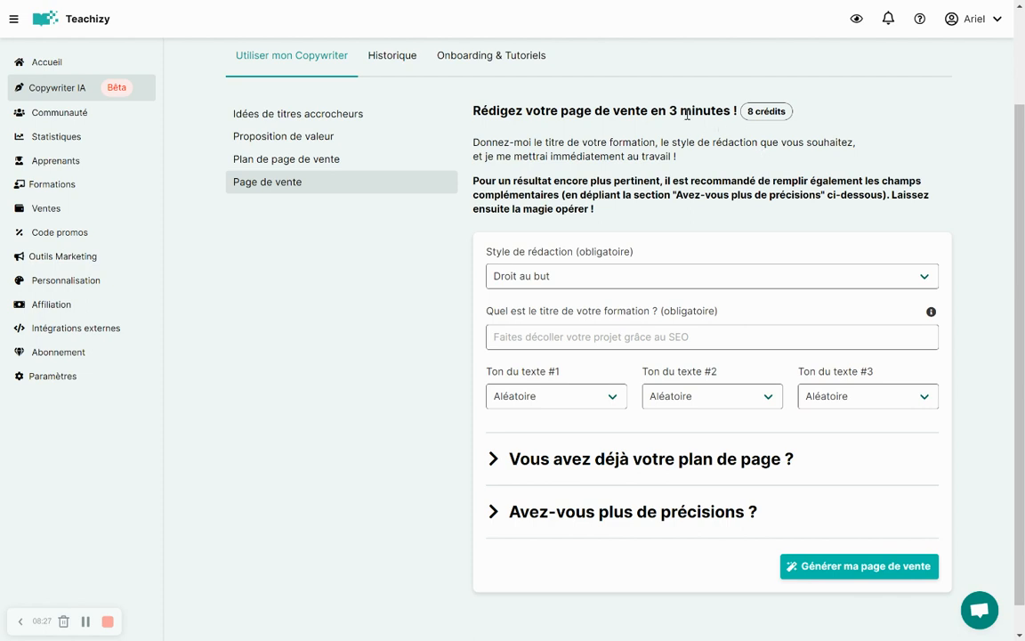
{"action": "scroll", "coordinate": [672, 157], "scroll_direction": "down", "scroll_amount": 1}
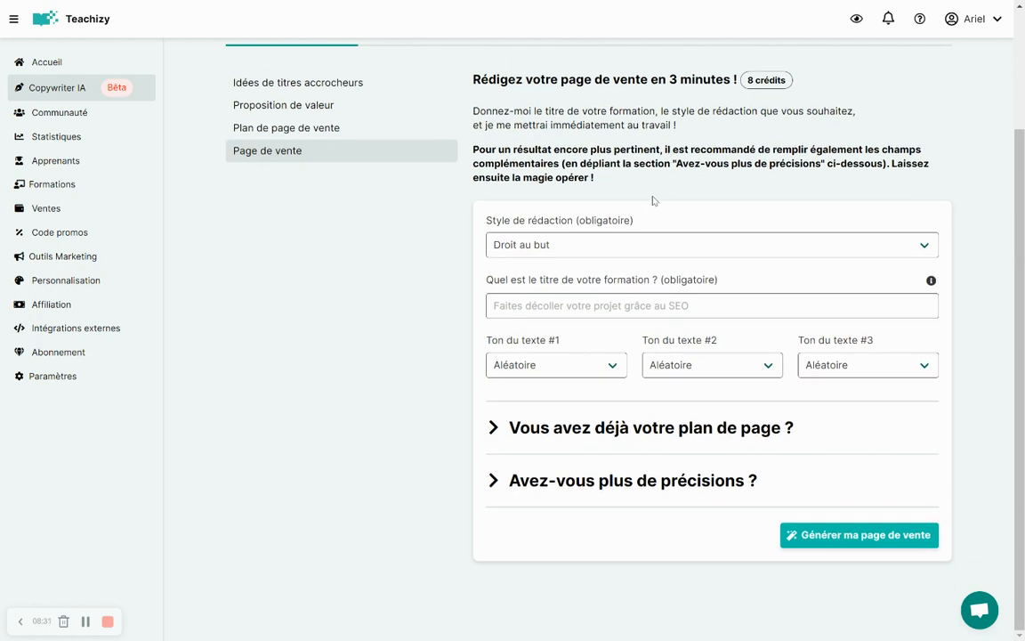
{"action": "left_click", "coordinate": [581, 251]}
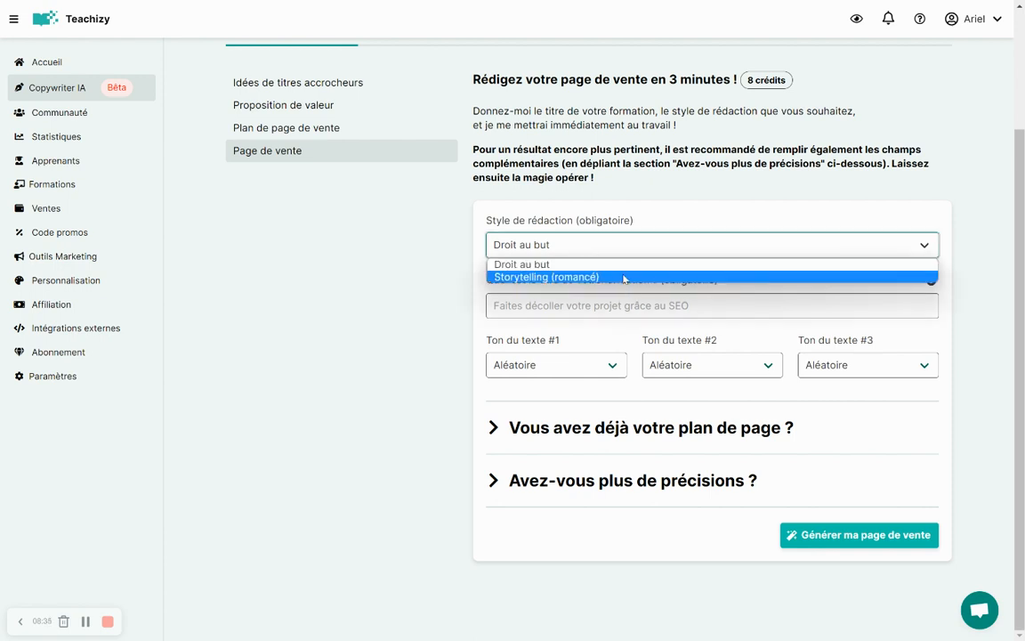
{"action": "left_click", "coordinate": [600, 264]}
Enter "faire décoller sa startup avec le SEO" as the training title for the sales page
{"action": "right_click", "coordinate": [598, 316]}
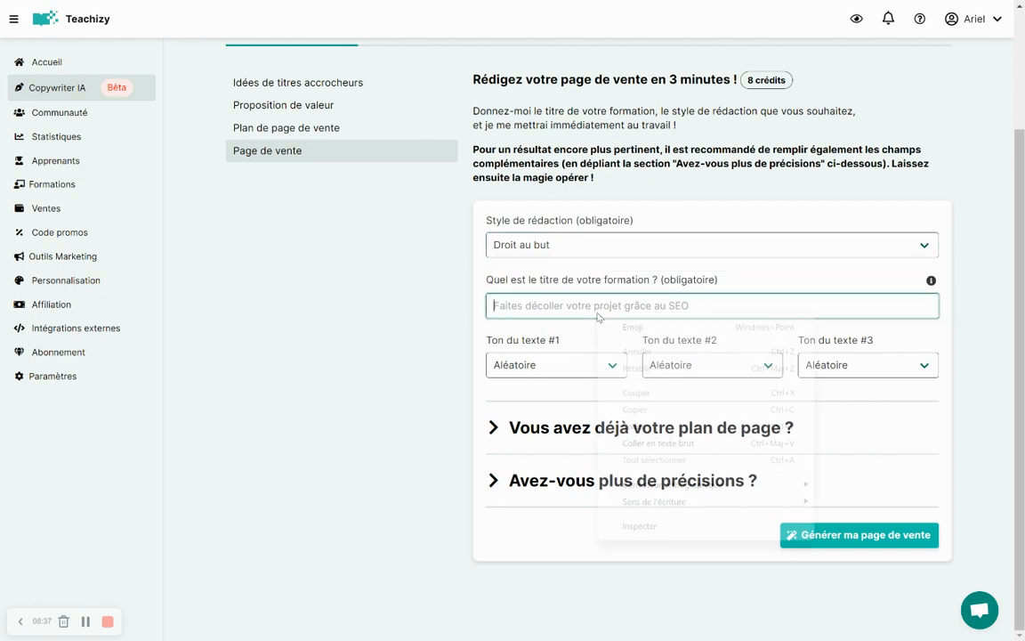
{"action": "left_click", "coordinate": [571, 311]}
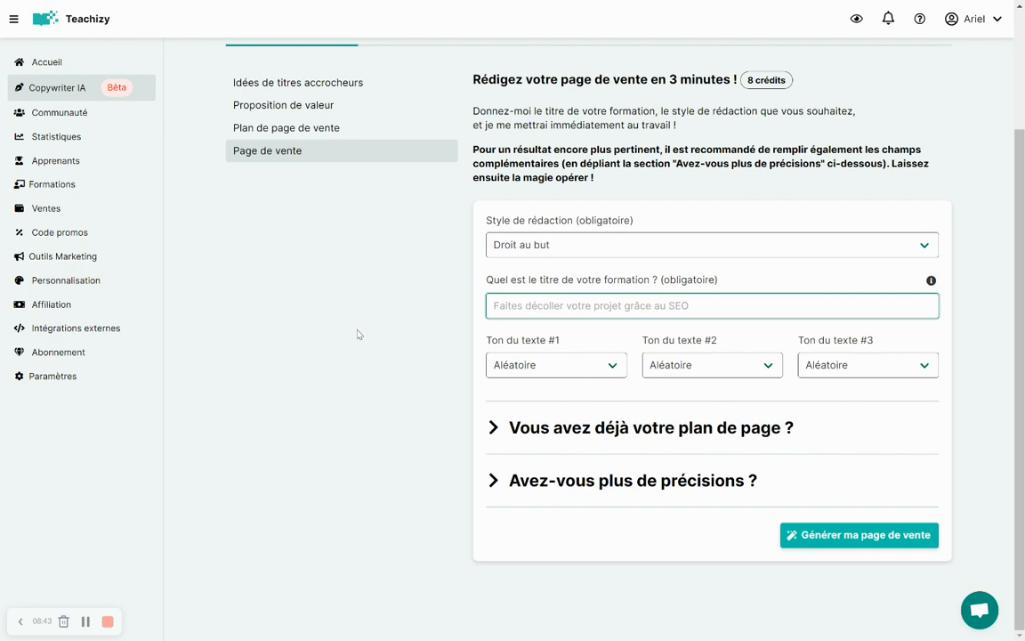
{"action": "type", "text": "faire décoller"}
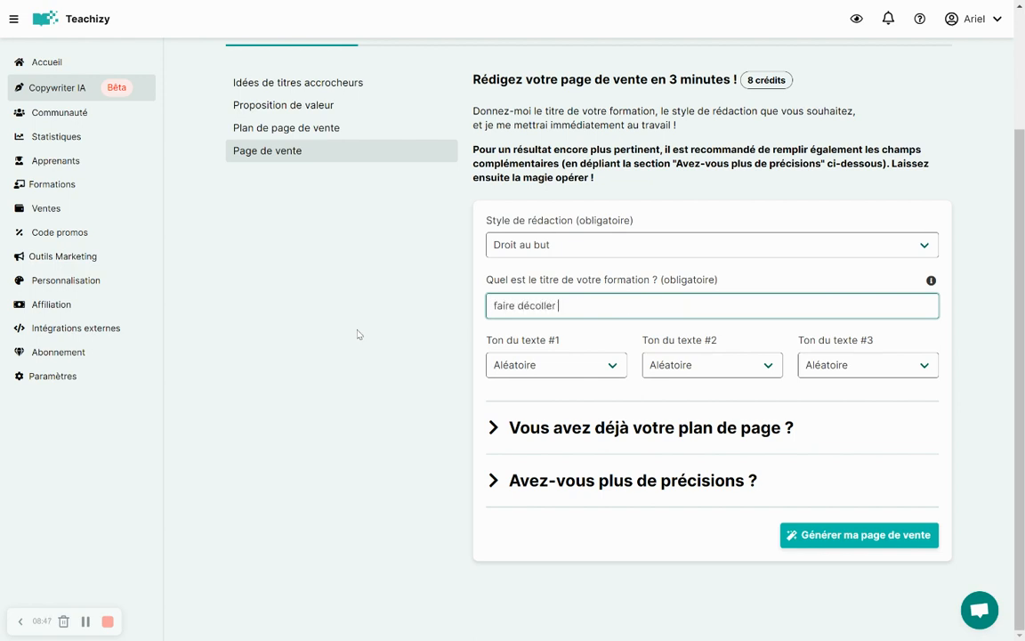
{"action": "type", "text": " sa startup avec le SEO"}
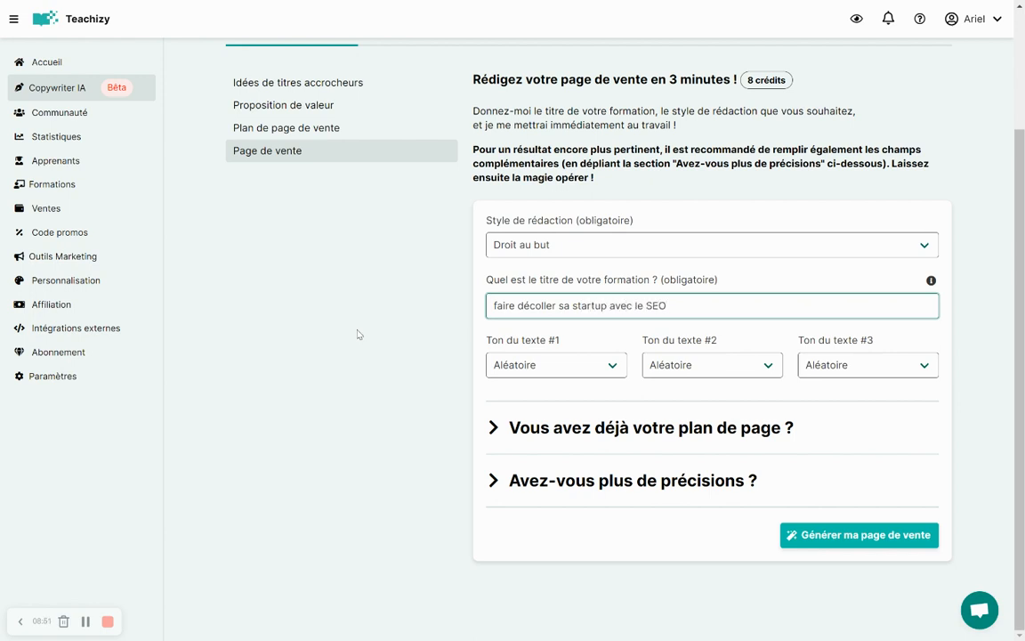
Set the three text tones to "Vouvoiement", "Aléatoire" and "Mystérieux (secret)" for the sales page
{"action": "left_click", "coordinate": [557, 368]}
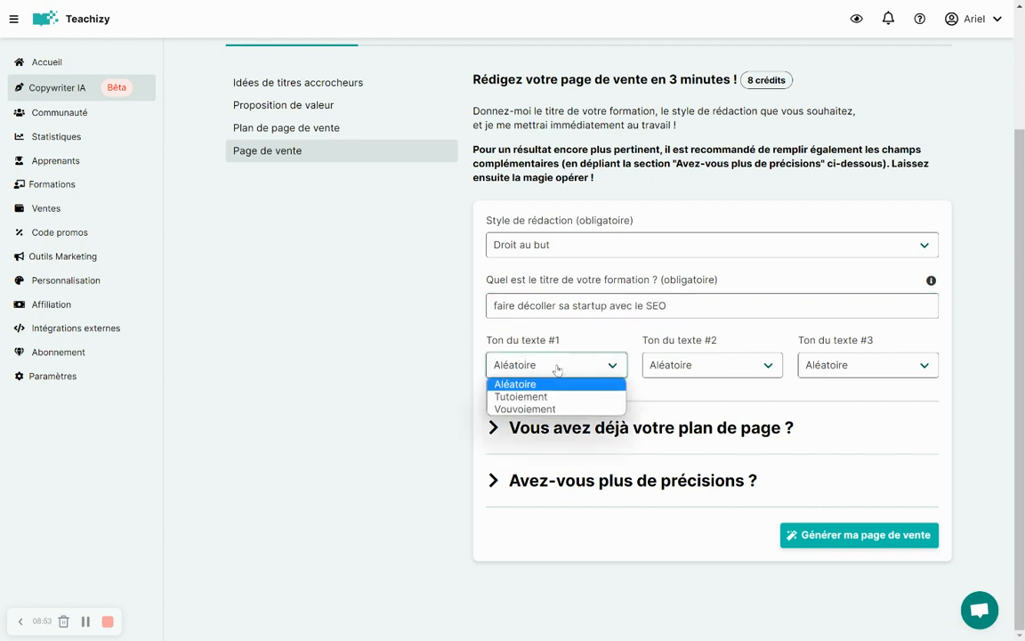
{"action": "left_click", "coordinate": [547, 410]}
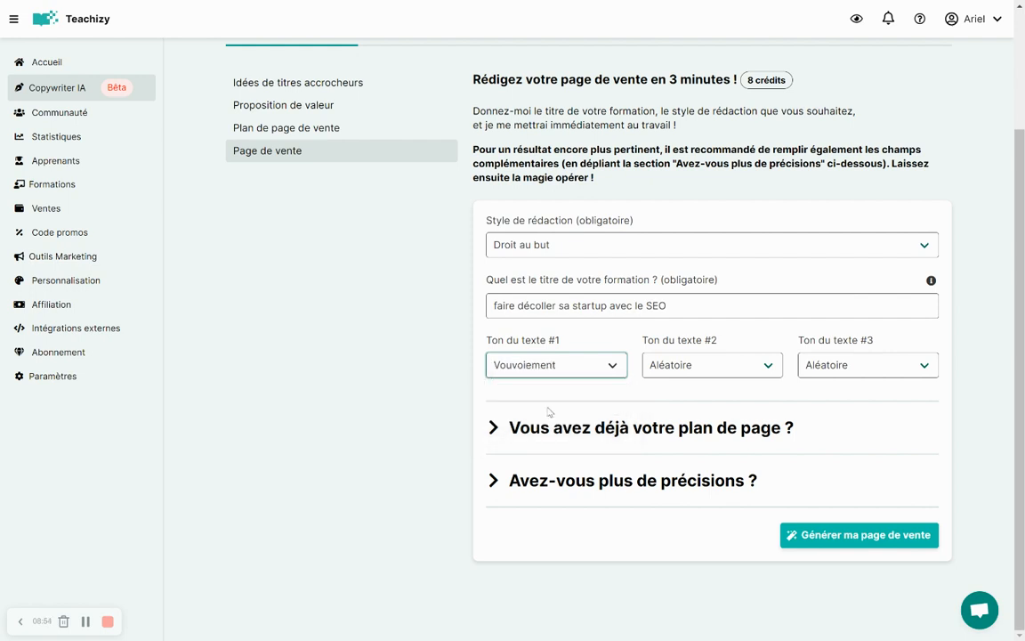
{"action": "left_click", "coordinate": [719, 365]}
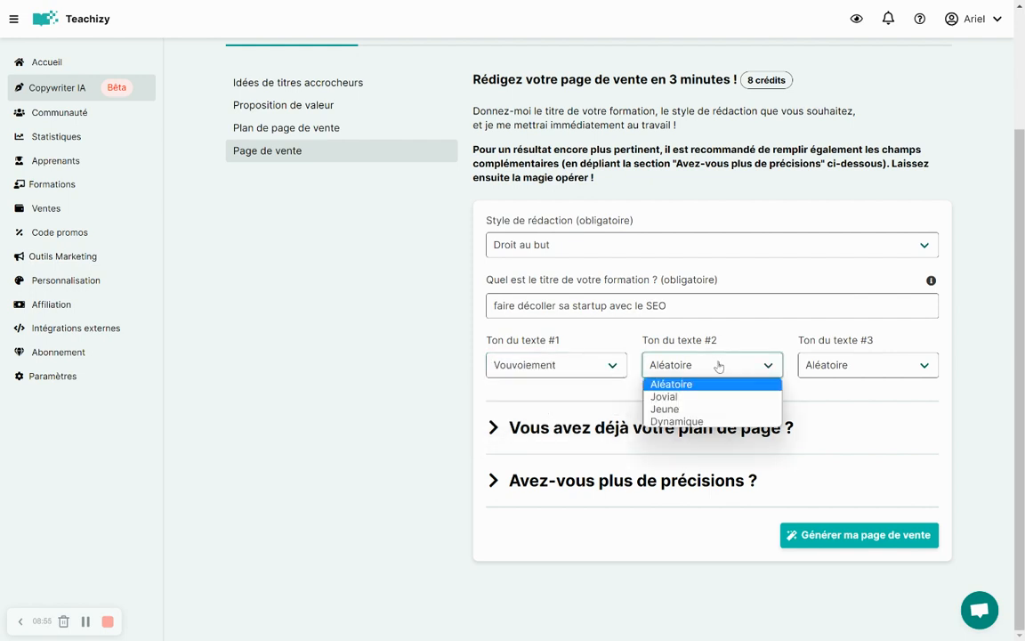
{"action": "left_click", "coordinate": [701, 422]}
{"action": "left_click", "coordinate": [832, 366]}
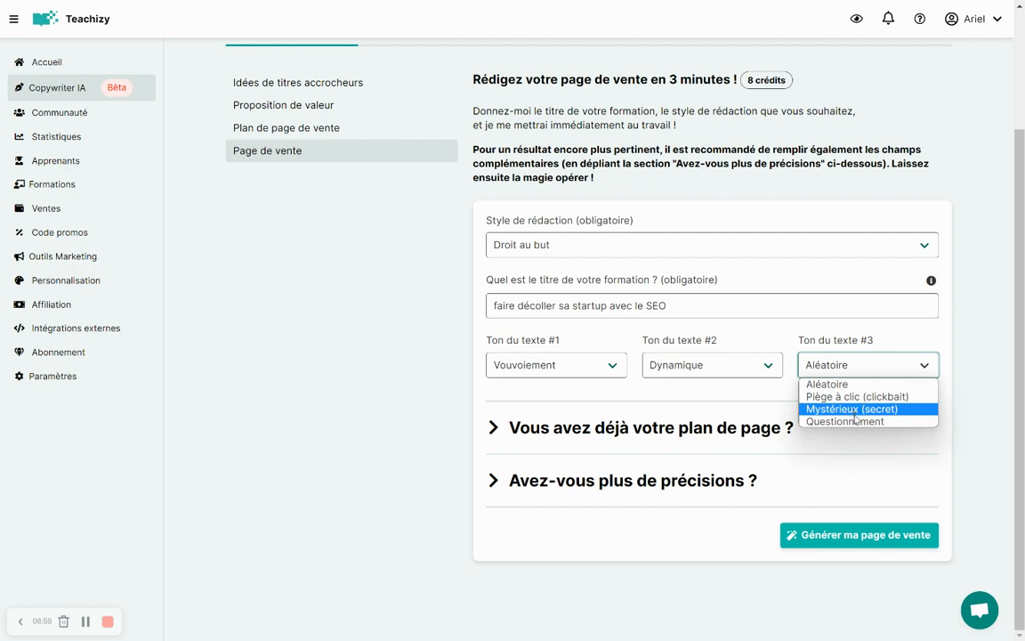
{"action": "left_click", "coordinate": [850, 409]}
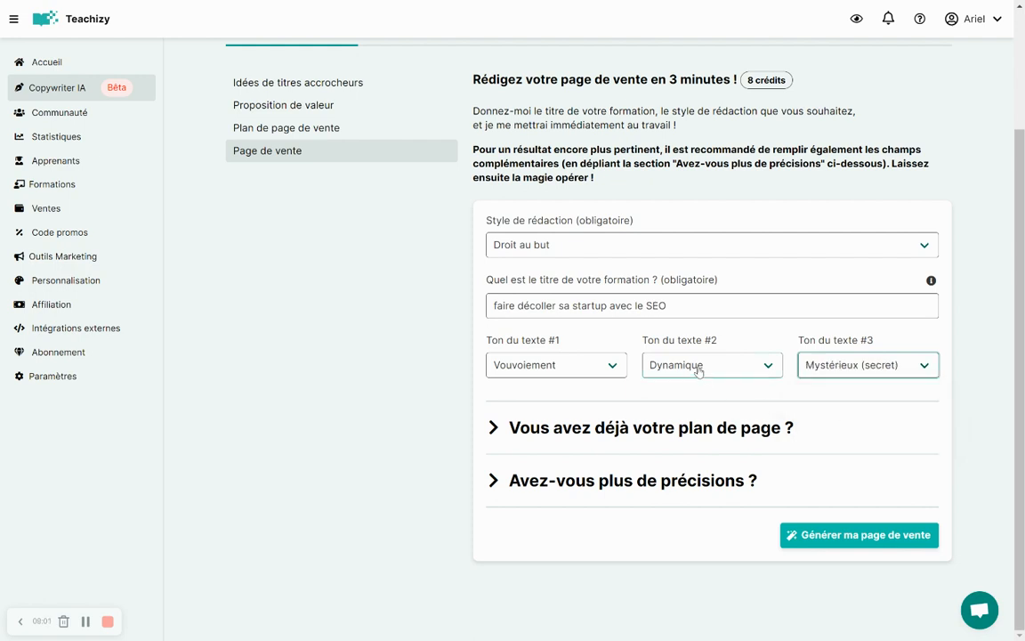
{"action": "left_click", "coordinate": [699, 372]}
{"action": "left_click", "coordinate": [686, 383]}
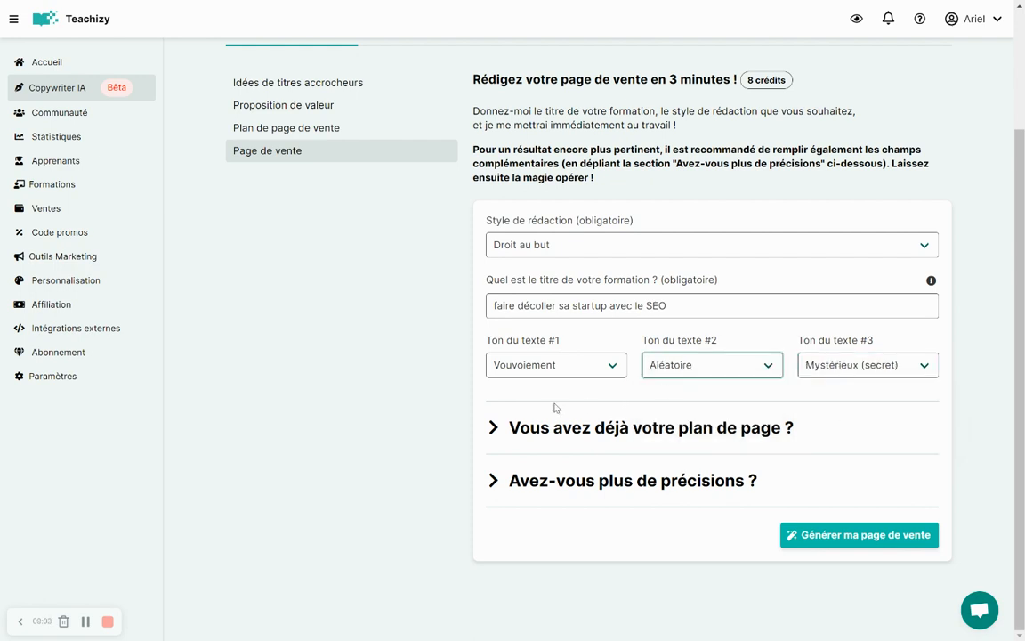
Examine the optional page plan field and the additional detail fields, collapsing both sections again
{"action": "left_click", "coordinate": [574, 427]}
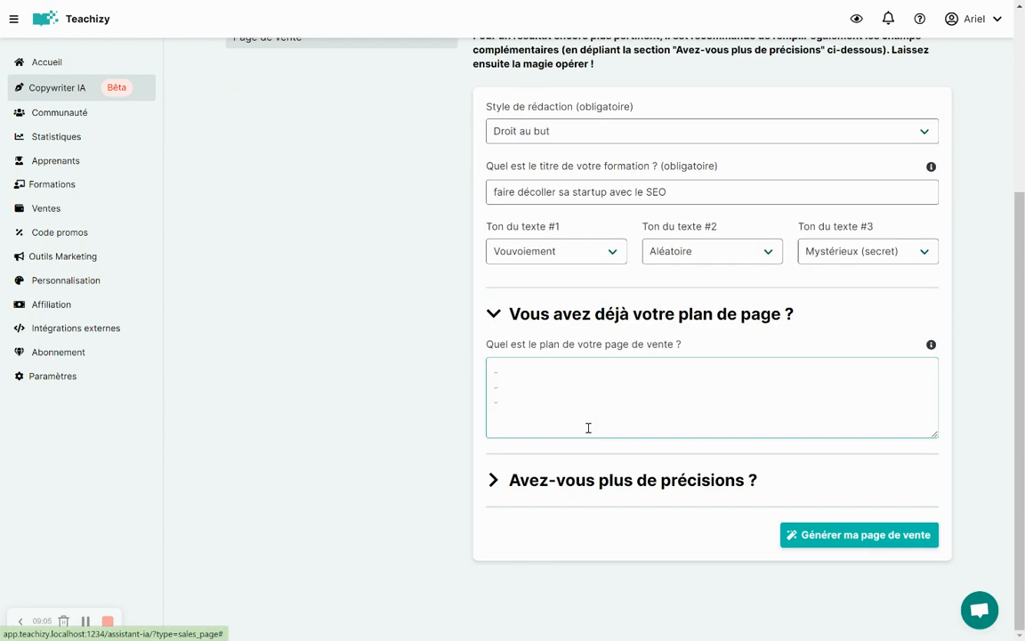
{"action": "left_click", "coordinate": [564, 369]}
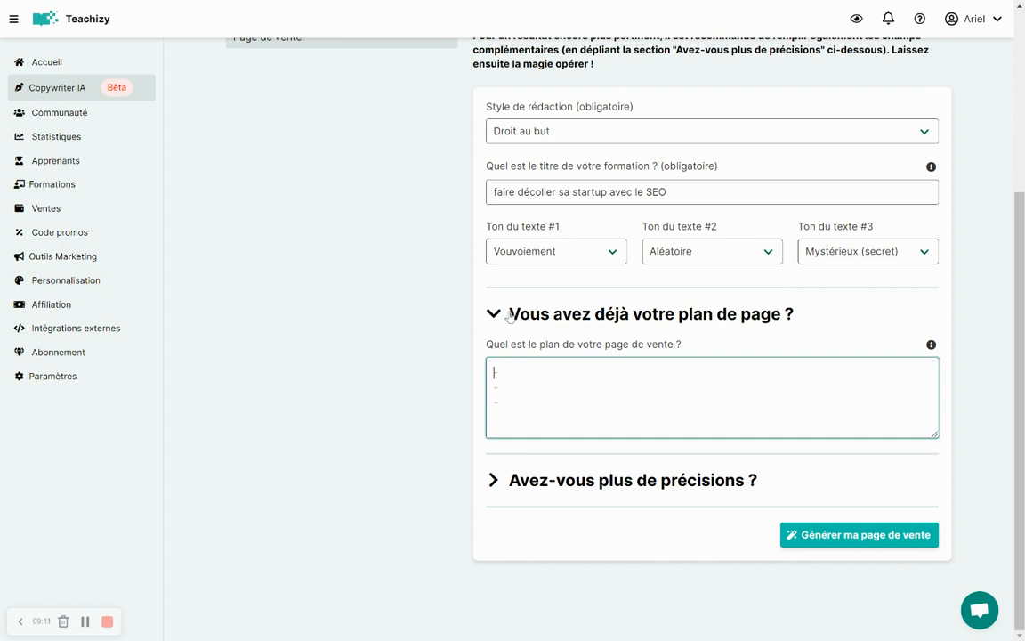
{"action": "left_click", "coordinate": [574, 313]}
{"action": "left_click", "coordinate": [589, 481]}
{"action": "scroll", "coordinate": [592, 488], "scroll_direction": "down", "scroll_amount": 3}
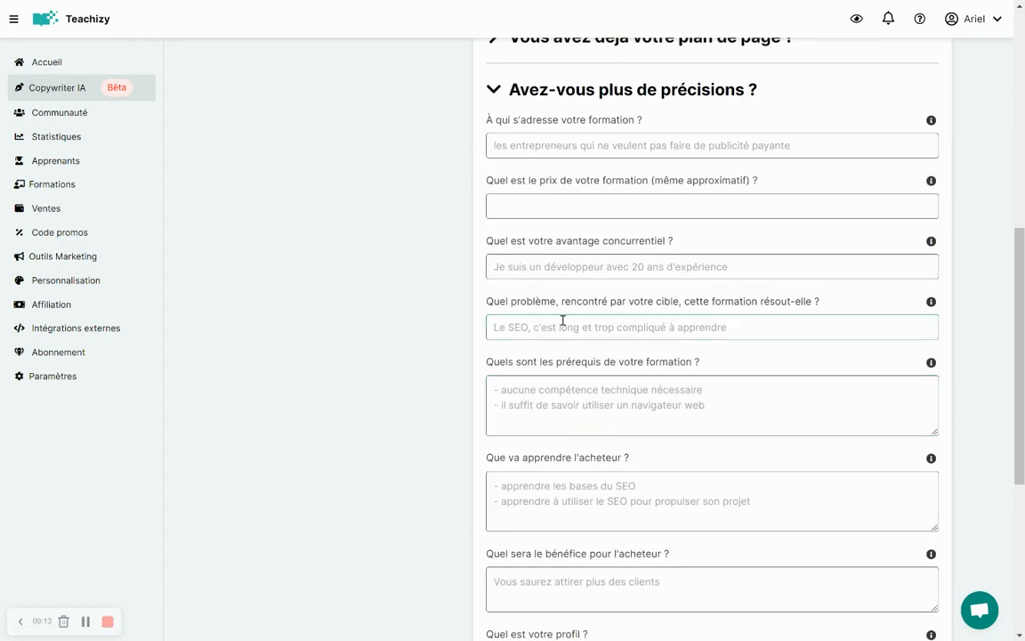
{"action": "left_click", "coordinate": [532, 210]}
{"action": "left_click", "coordinate": [545, 266]}
{"action": "left_click", "coordinate": [716, 324]}
{"action": "left_click", "coordinate": [591, 407]}
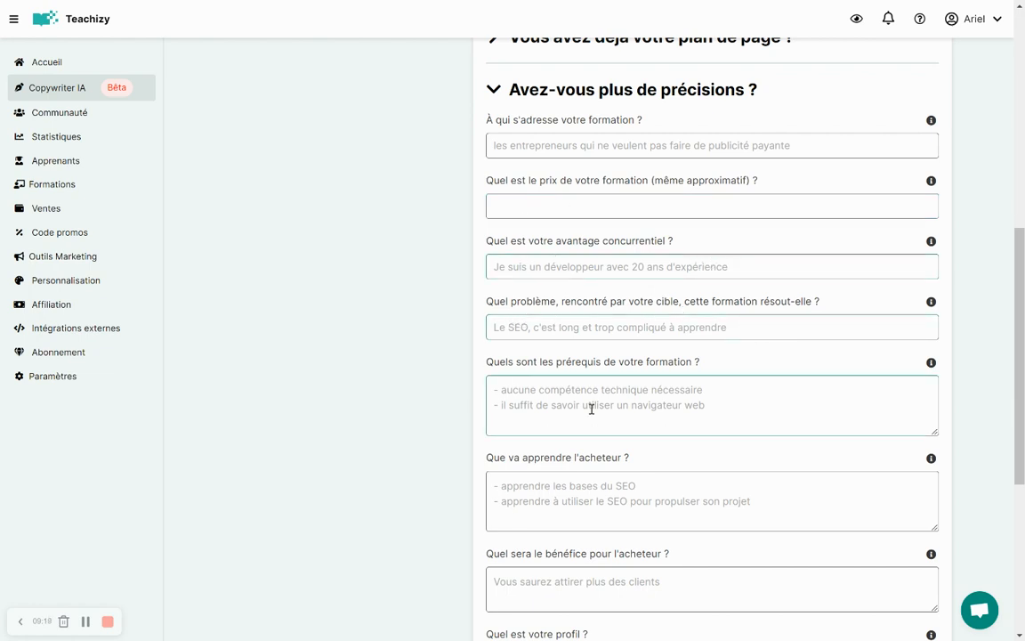
{"action": "scroll", "coordinate": [597, 412], "scroll_direction": "down", "scroll_amount": 4}
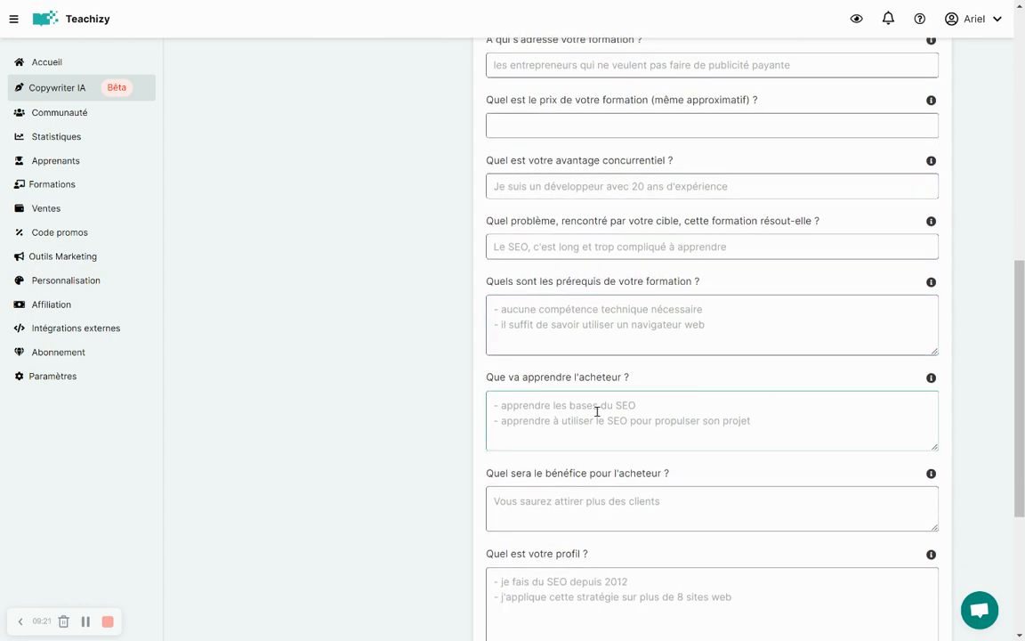
{"action": "scroll", "coordinate": [697, 420], "scroll_direction": "up", "scroll_amount": 5}
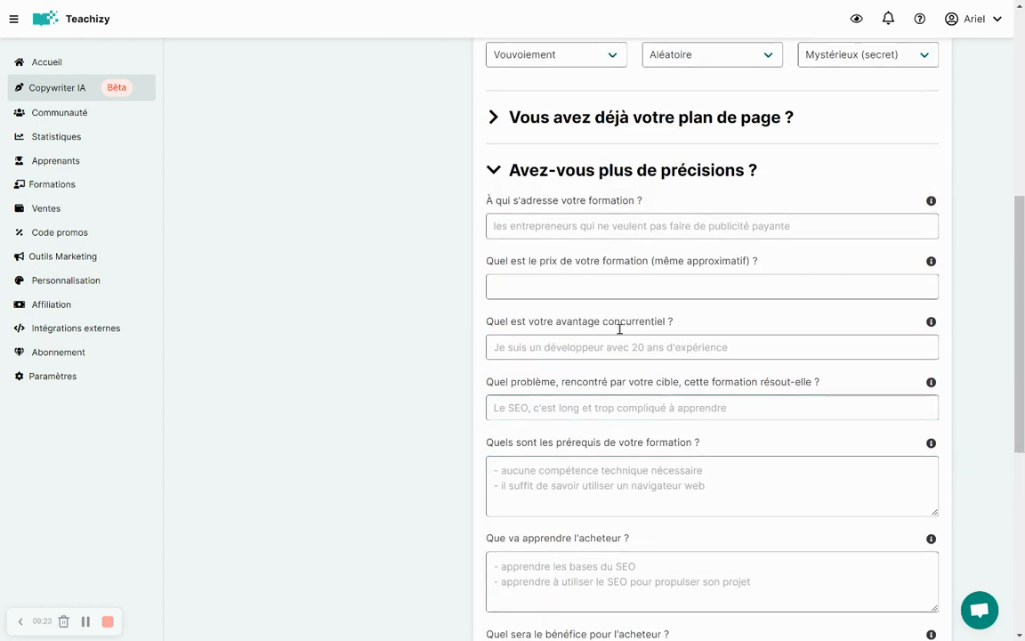
{"action": "scroll", "coordinate": [595, 323], "scroll_direction": "down", "scroll_amount": 1}
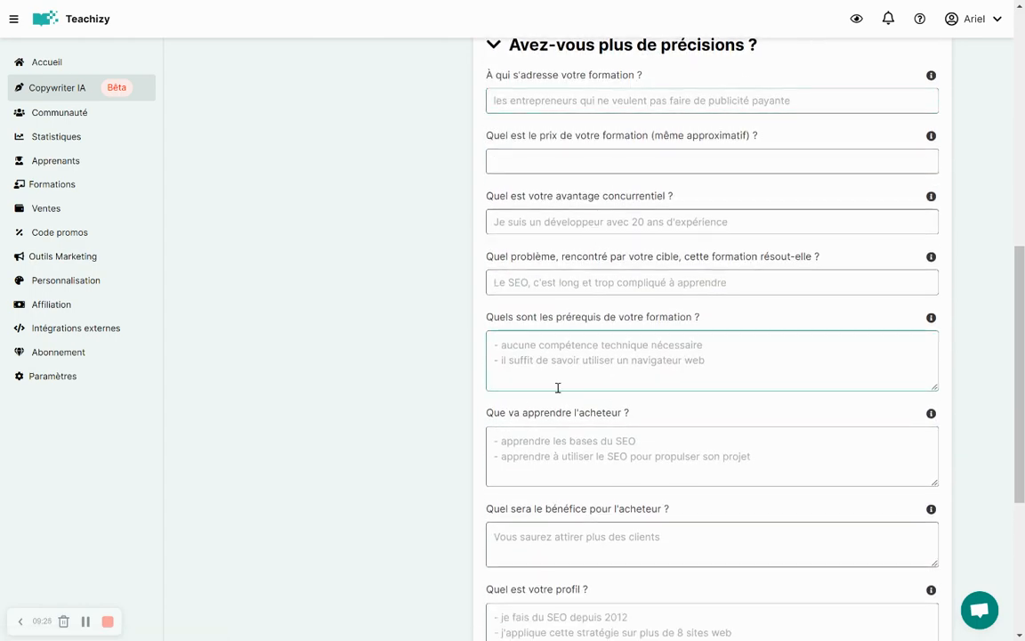
{"action": "scroll", "coordinate": [557, 387], "scroll_direction": "down", "scroll_amount": 1}
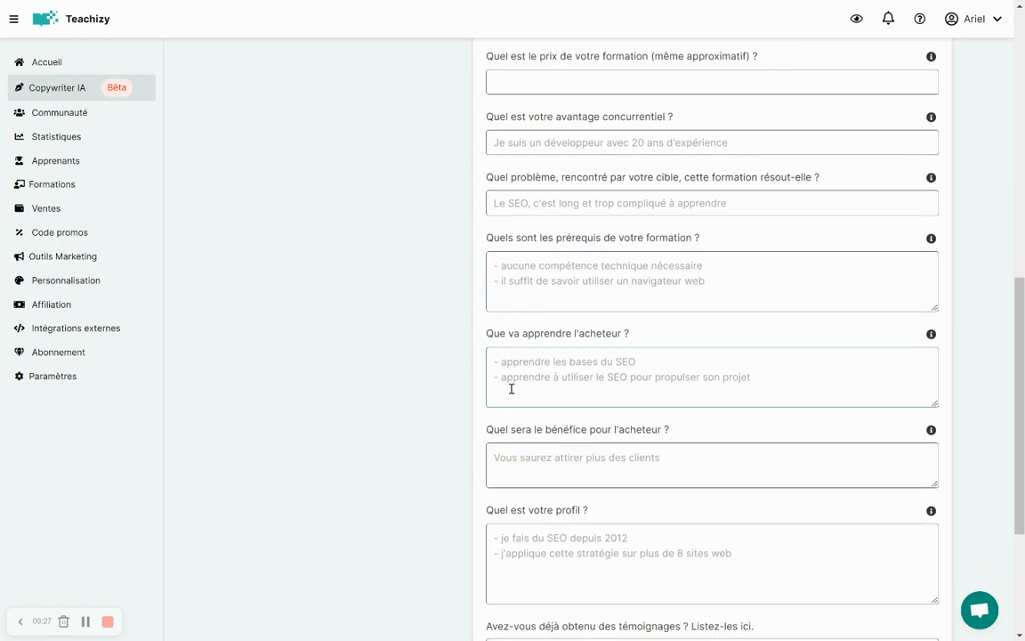
{"action": "scroll", "coordinate": [521, 403], "scroll_direction": "down", "scroll_amount": 2}
{"action": "scroll", "coordinate": [519, 356], "scroll_direction": "up", "scroll_amount": 5}
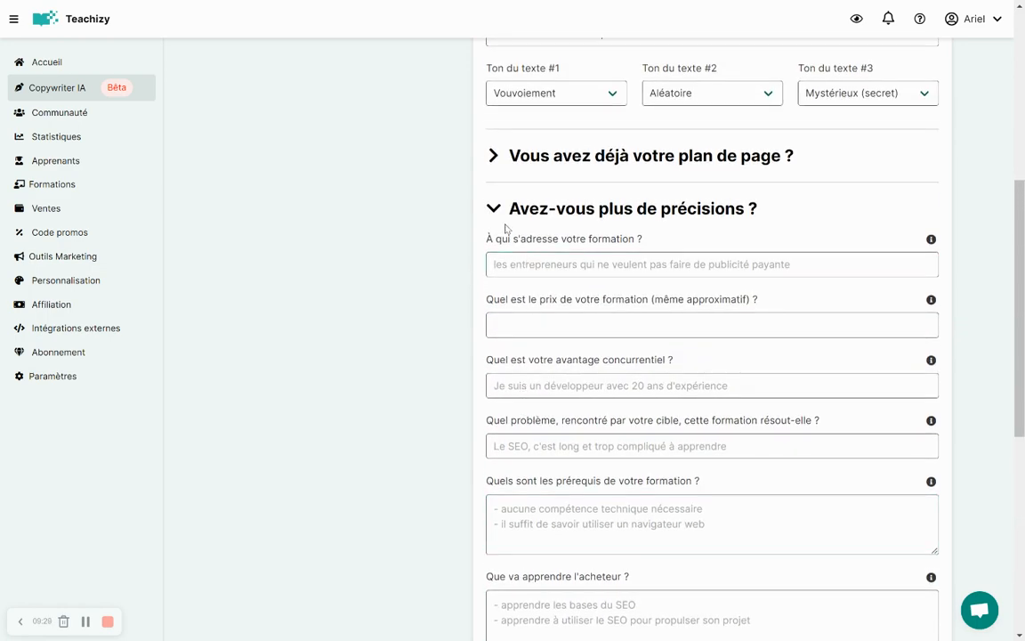
{"action": "left_click", "coordinate": [495, 208]}
{"action": "scroll", "coordinate": [588, 362], "scroll_direction": "down", "scroll_amount": 1}
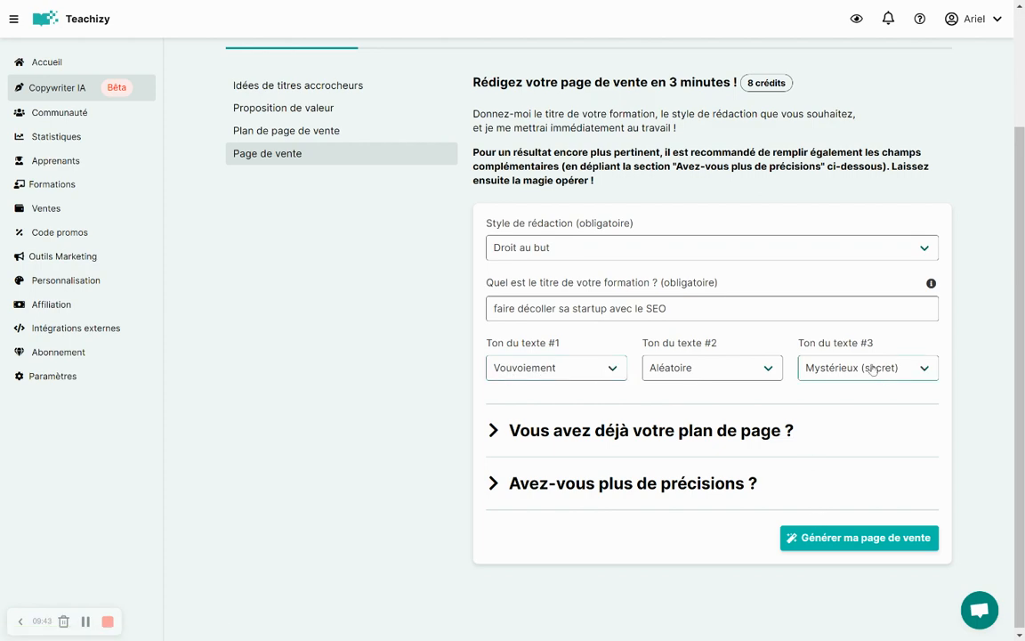
Generate the sales page, read it through to the closing call to action and copy its text
{"action": "left_click", "coordinate": [840, 545]}
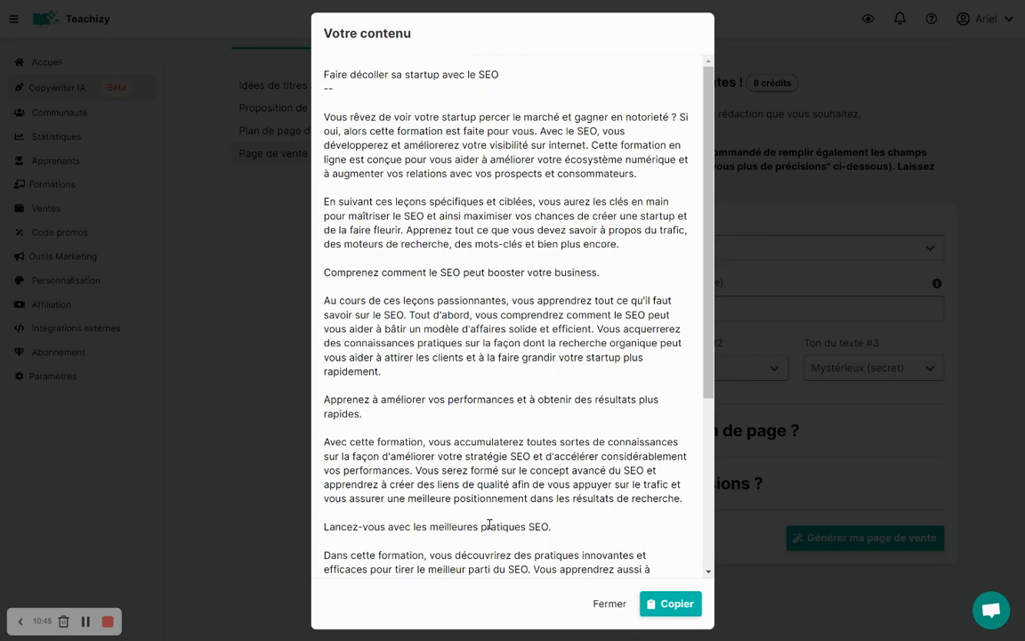
{"action": "scroll", "coordinate": [422, 191], "scroll_direction": "down", "scroll_amount": 3}
{"action": "scroll", "coordinate": [465, 208], "scroll_direction": "up", "scroll_amount": 3}
{"action": "scroll", "coordinate": [356, 240], "scroll_direction": "down", "scroll_amount": 1}
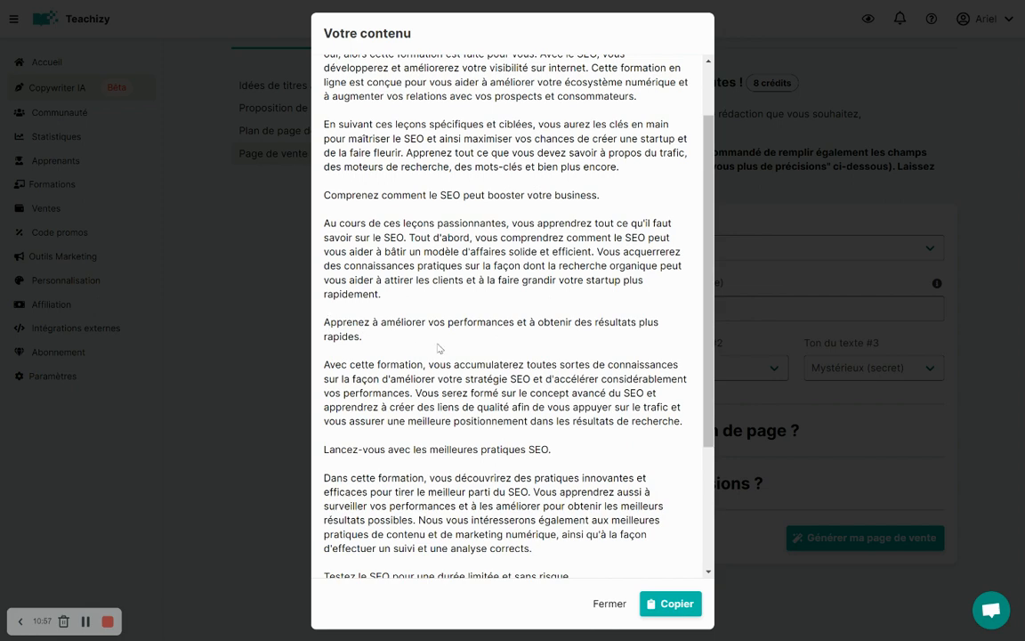
{"action": "scroll", "coordinate": [382, 309], "scroll_direction": "down", "scroll_amount": 2}
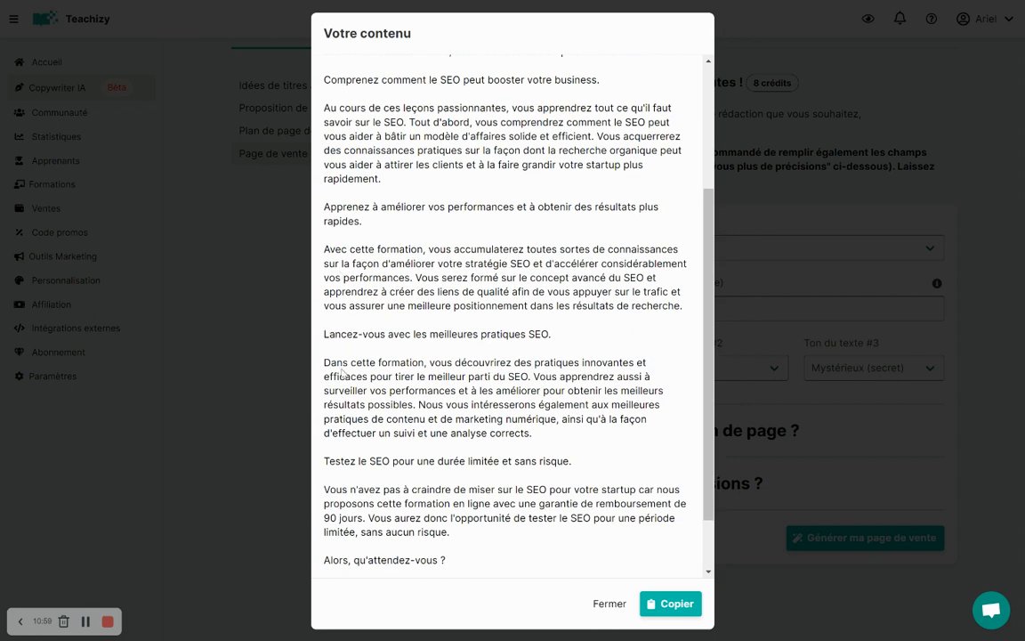
{"action": "scroll", "coordinate": [392, 401], "scroll_direction": "down", "scroll_amount": 1}
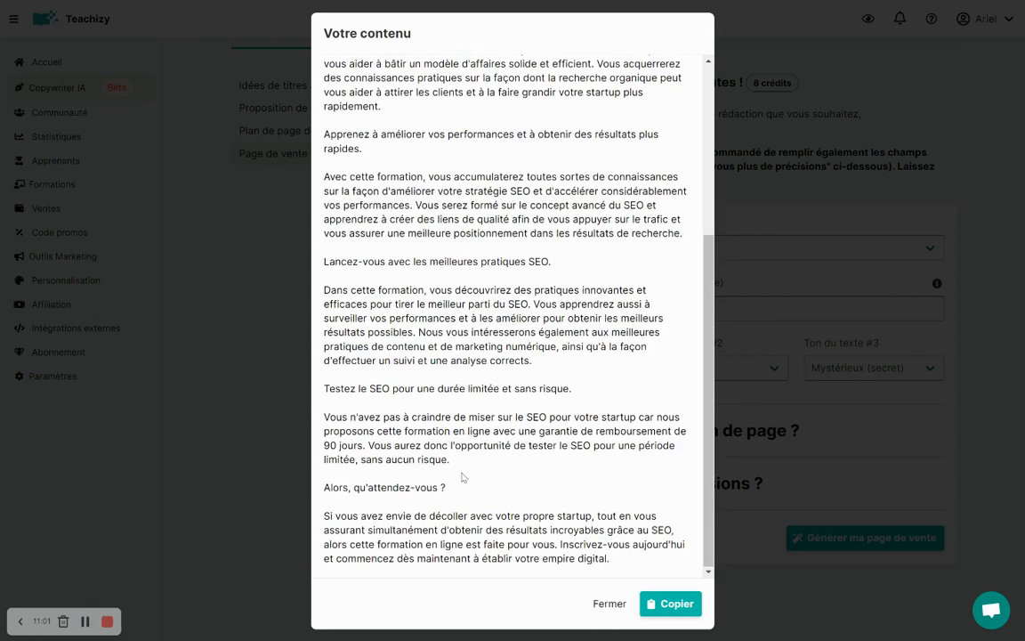
{"action": "left_click_drag", "start_coordinate": [447, 488], "coordinate": [325, 493]}
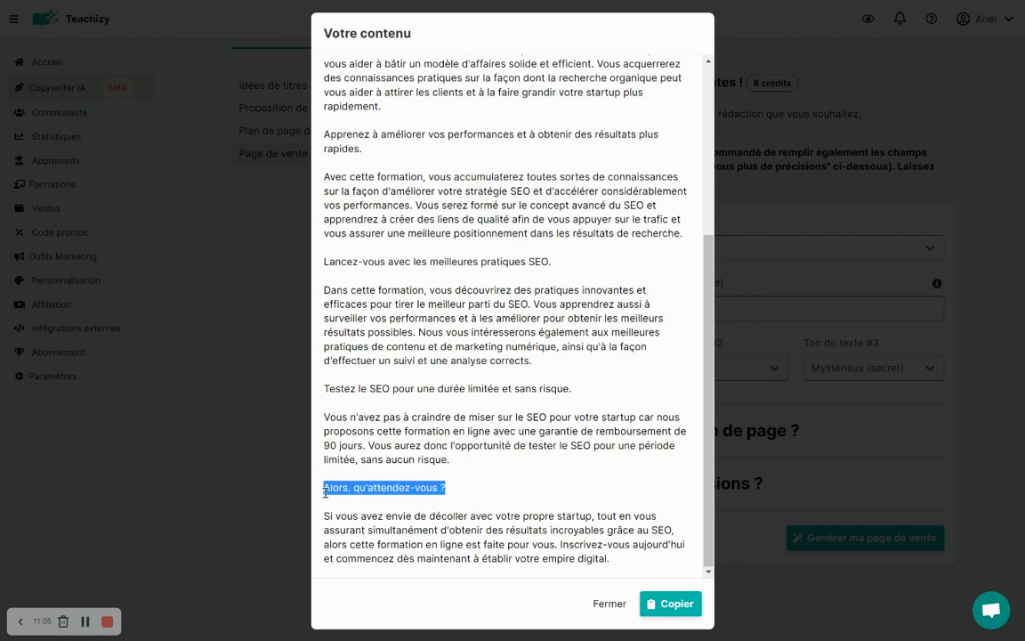
{"action": "left_click", "coordinate": [325, 492]}
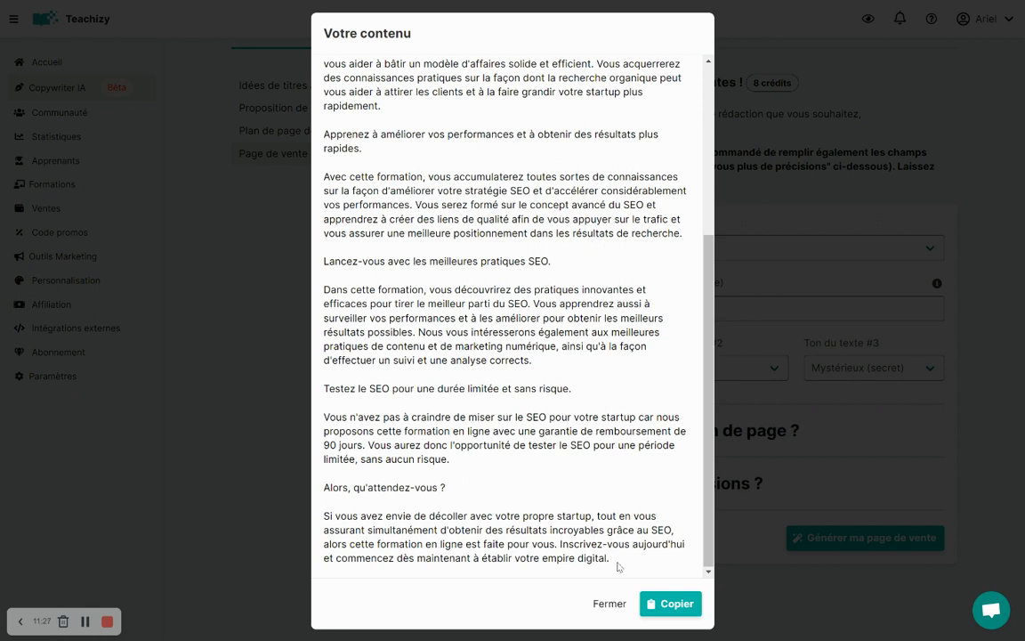
{"action": "left_click", "coordinate": [678, 605]}
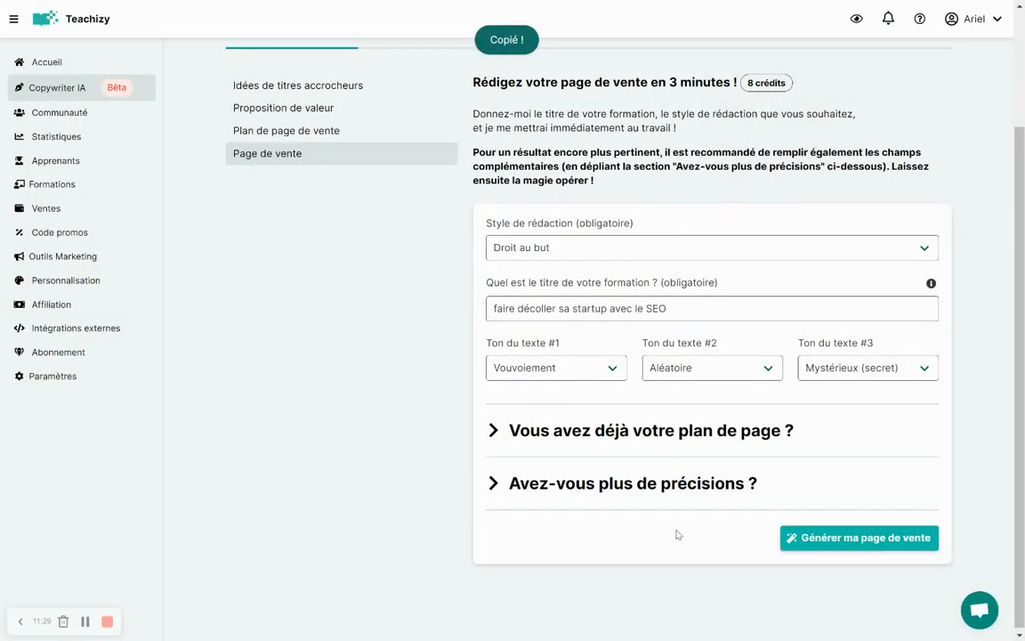
{"action": "left_click", "coordinate": [636, 485]}
{"action": "scroll", "coordinate": [634, 487], "scroll_direction": "down", "scroll_amount": 4}
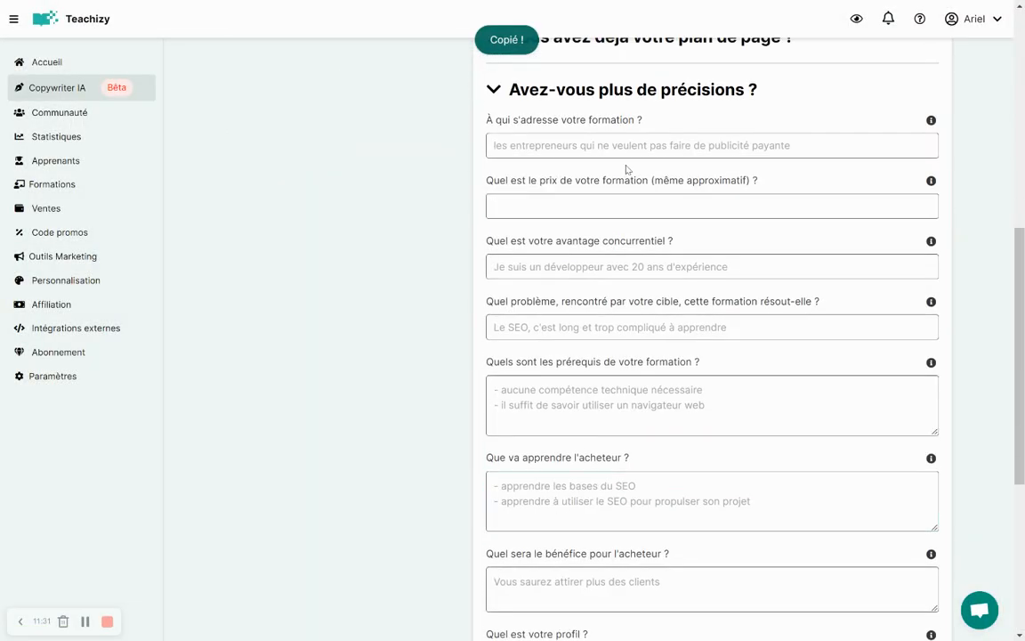
{"action": "left_click", "coordinate": [539, 90]}
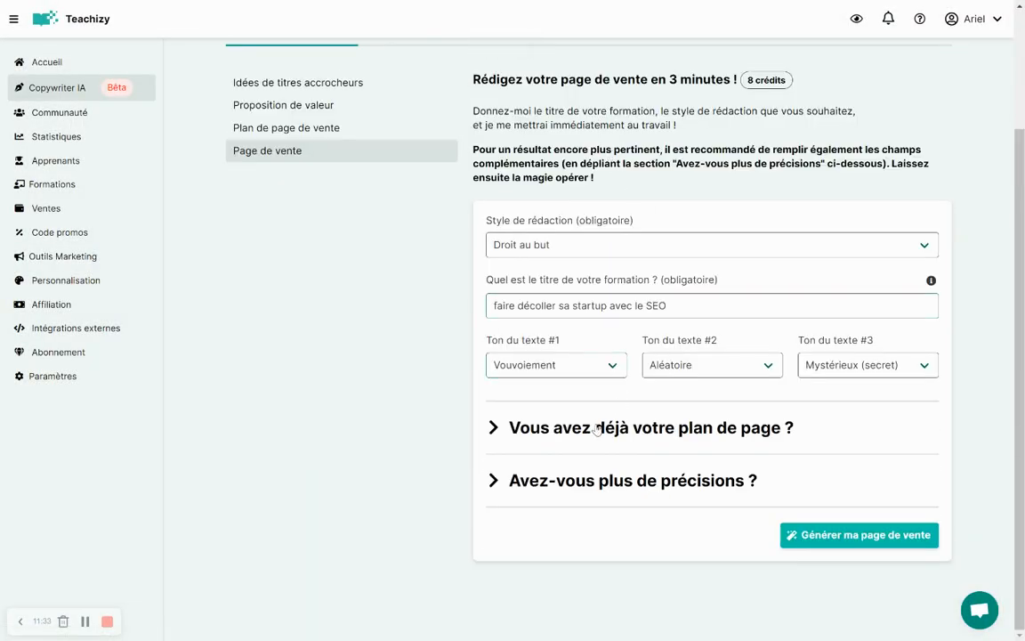
Expand the optional page plan section and enter "- Pourquoi apprendre le SEO" as the first plan point
{"action": "left_click", "coordinate": [596, 428]}
{"action": "left_click", "coordinate": [607, 392]}
{"action": "type", "text": "-"}
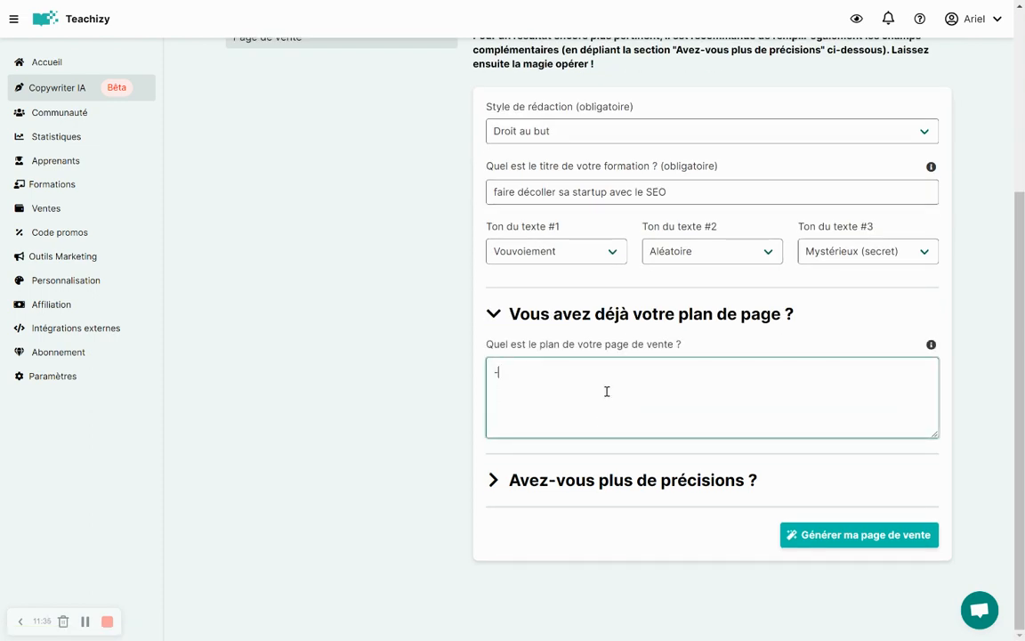
{"action": "type", "text": " Pourquoi"}
{"action": "key", "text": "BackSpace"}
{"action": "type", "text": "i apprendre le SEO"}
Add "- Pour quel genre de startup est-ce fait" on a new line as the second plan point
{"action": "key", "text": "Return"}
{"action": "type", "text": "- Pour "}
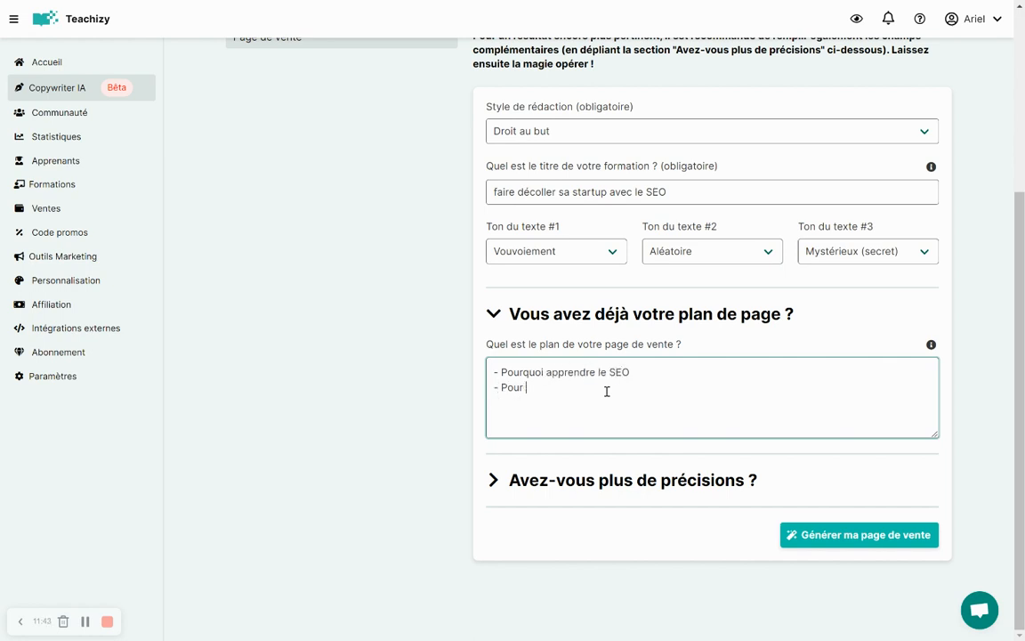
{"action": "type", "text": "qui"}
{"action": "key", "text": "Return"}
{"action": "key", "text": "BackSpace"}
{"action": "type", "text": "le SEO est-il fait"}
{"action": "key", "text": "Return"}
{"action": "key", "text": "BackSpace"}
{"action": "key", "text": "BackSpace"}
{"action": "key", "text": "BackSpace"}
{"action": "key", "text": "BackSpace"}
{"action": "key", "text": "BackSpace"}
{"action": "key", "text": "BackSpace"}
{"action": "key", "text": "BackSpace"}
{"action": "key", "text": "BackSpace"}
{"action": "key", "text": "BackSpace"}
{"action": "key", "text": "BackSpace"}
{"action": "key", "text": "BackSpace"}
{"action": "key", "text": "BackSpace"}
{"action": "key", "text": "BackSpace"}
{"action": "key", "text": "BackSpace"}
{"action": "key", "text": "BackSpace"}
{"action": "key", "text": "BackSpace"}
{"action": "key", "text": "BackSpace"}
{"action": "key", "text": "BackSpace"}
{"action": "key", "text": "BackSpace"}
{"action": "key", "text": "BackSpace"}
{"action": "key", "text": "BackSpace"}
{"action": "type", "text": "el genre d"}
{"action": "key", "text": "BackSpace"}
{"action": "type", "text": "de startup c'est fait"}
{"action": "key", "text": "ctrl+Left"}
{"action": "key", "text": "ctrl+shift+Left"}
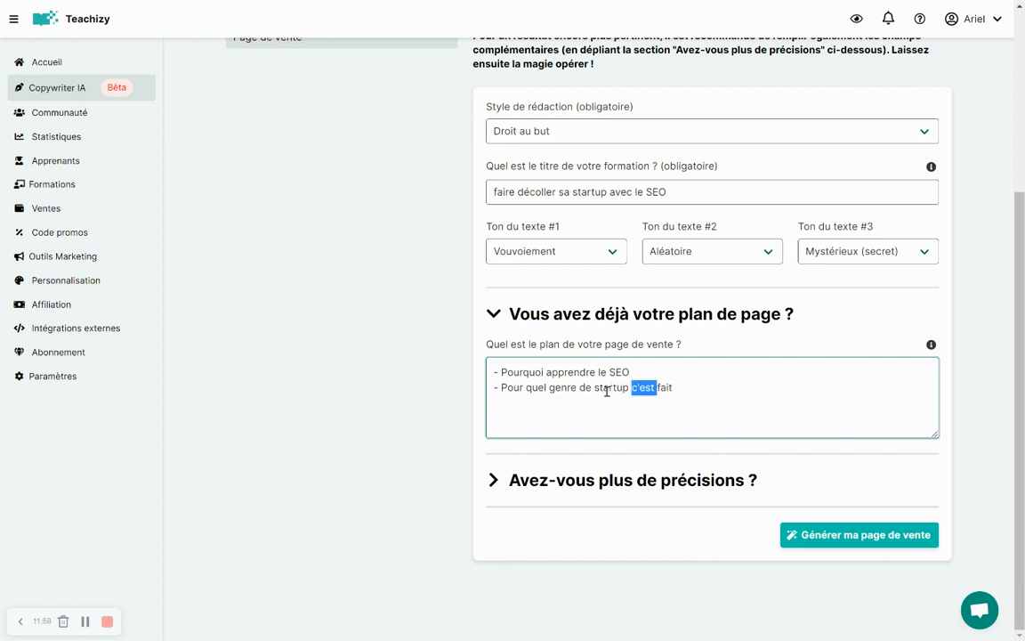
{"action": "type", "text": "est-ce"}
{"action": "key", "text": "End"}
Add "- Passer à l'action" on a new line as the third plan point
{"action": "key", "text": "Return"}
{"action": "type", "text": "-"}
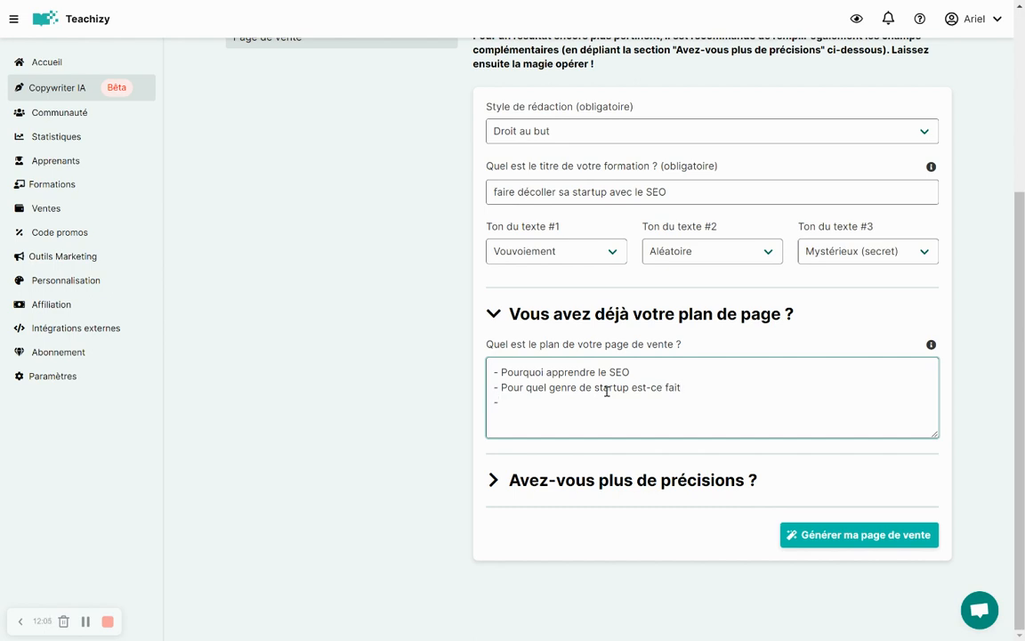
{"action": "type", "text": " Passer à l'action"}
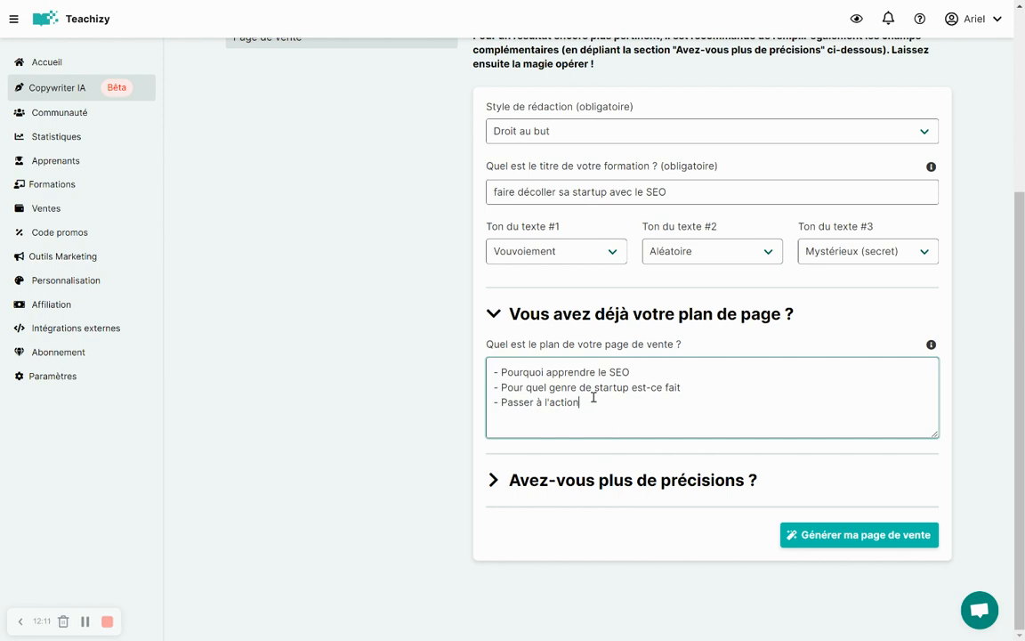
{"action": "key", "text": "ctrl+a"}
{"action": "left_click", "coordinate": [682, 397]}
Generate the sales page from the entered plan and check its title and section headings against the plan points
{"action": "left_click", "coordinate": [857, 535]}
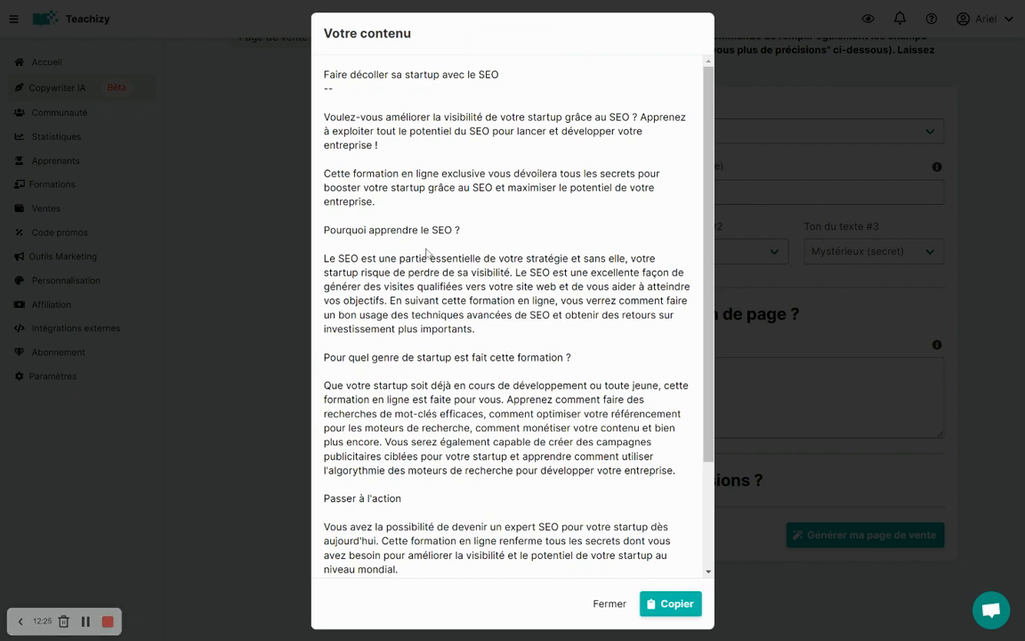
{"action": "left_click_drag", "start_coordinate": [328, 74], "coordinate": [493, 75]}
{"action": "left_click_drag", "start_coordinate": [329, 229], "coordinate": [512, 235]}
{"action": "scroll", "coordinate": [510, 234], "scroll_direction": "down", "scroll_amount": 2}
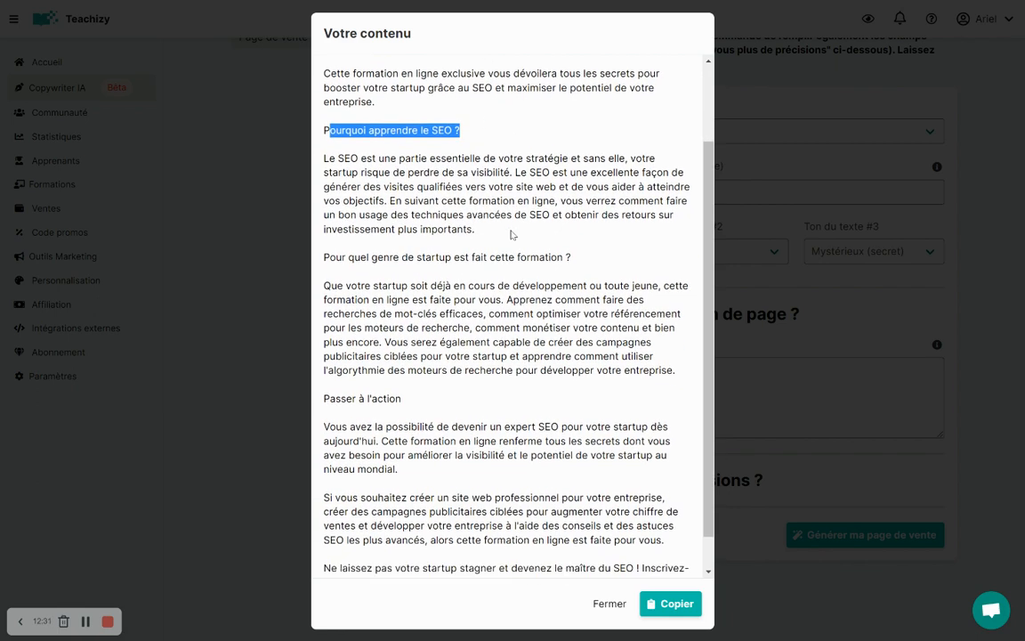
{"action": "left_click_drag", "start_coordinate": [324, 256], "coordinate": [602, 265]}
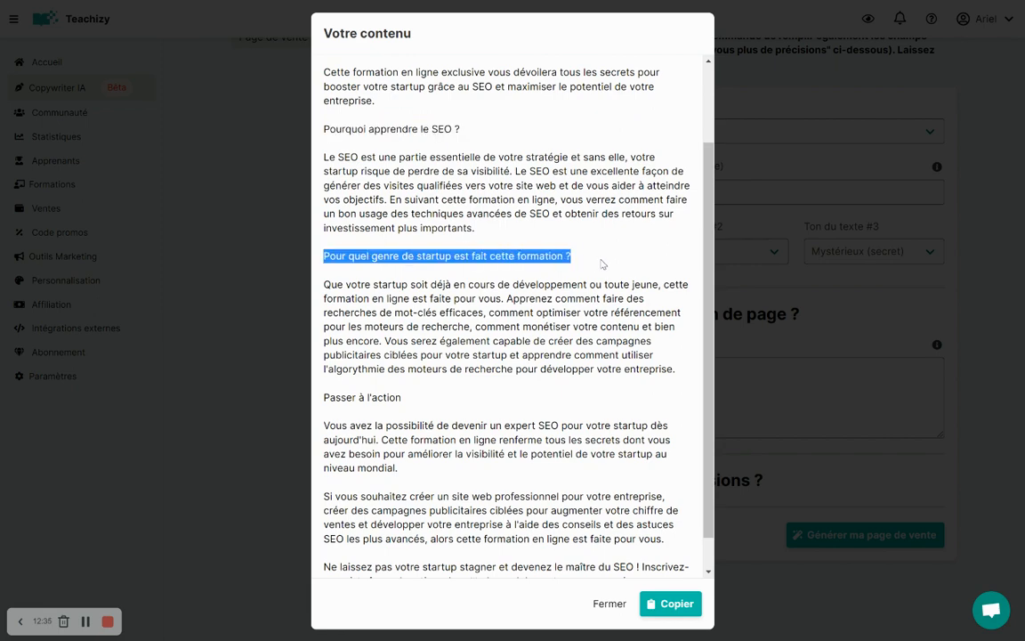
{"action": "scroll", "coordinate": [603, 263], "scroll_direction": "down", "scroll_amount": 1}
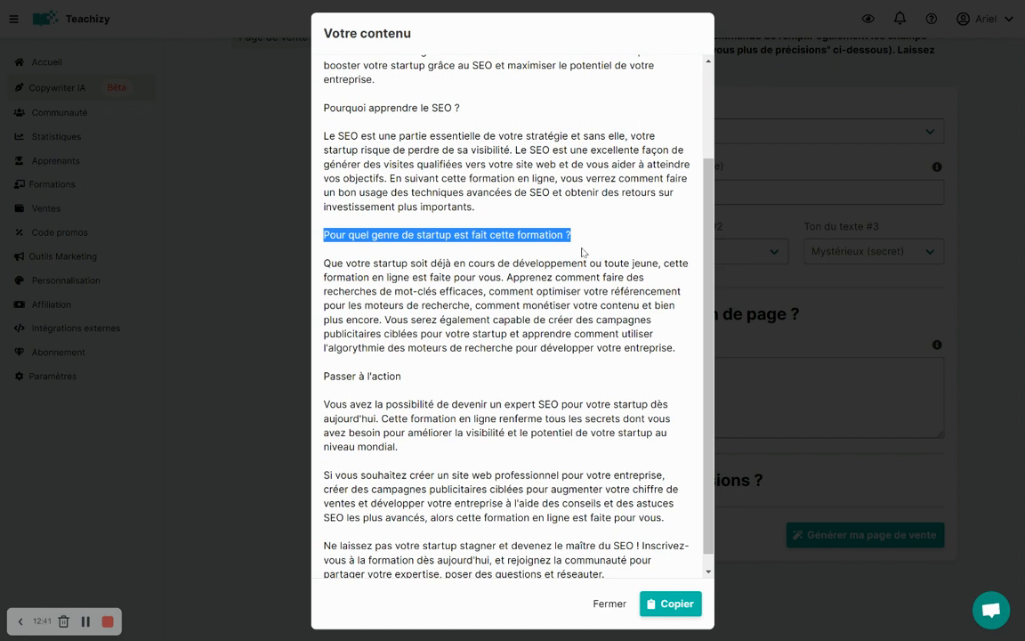
{"action": "left_click", "coordinate": [381, 257]}
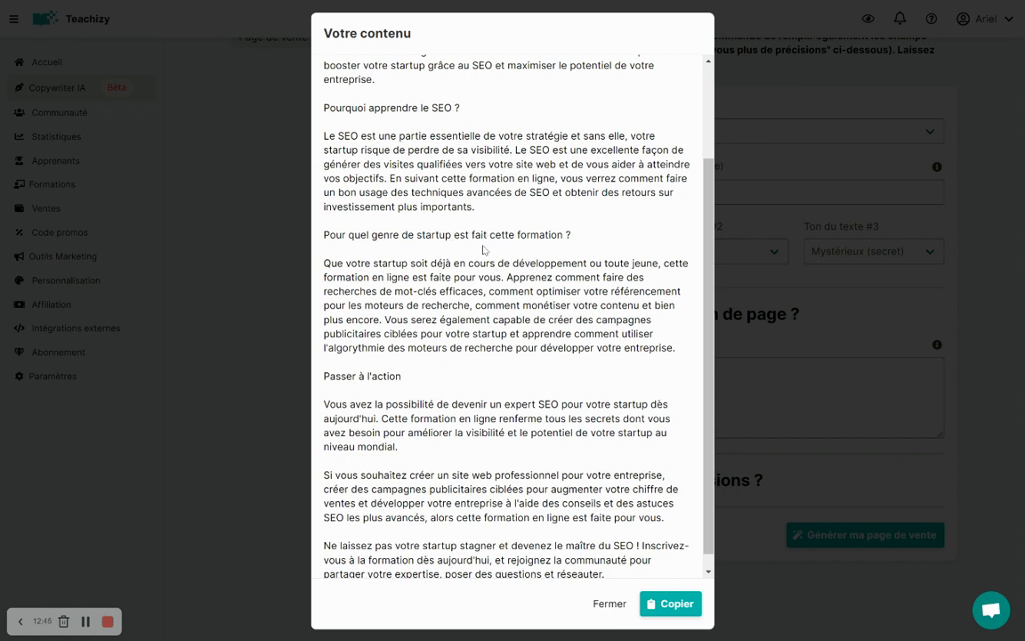
Read the rest of the generated sales page down to its closing call to action and close the content window
{"action": "scroll", "coordinate": [464, 274], "scroll_direction": "down", "scroll_amount": 1}
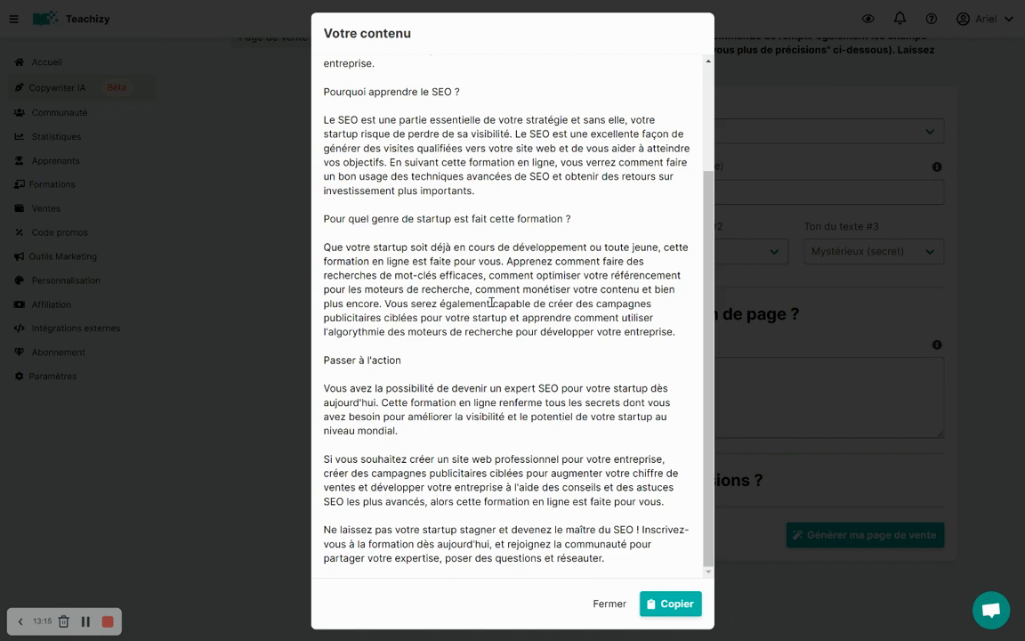
{"action": "left_click", "coordinate": [610, 603]}
{"action": "scroll", "coordinate": [713, 227], "scroll_direction": "up", "scroll_amount": 3}
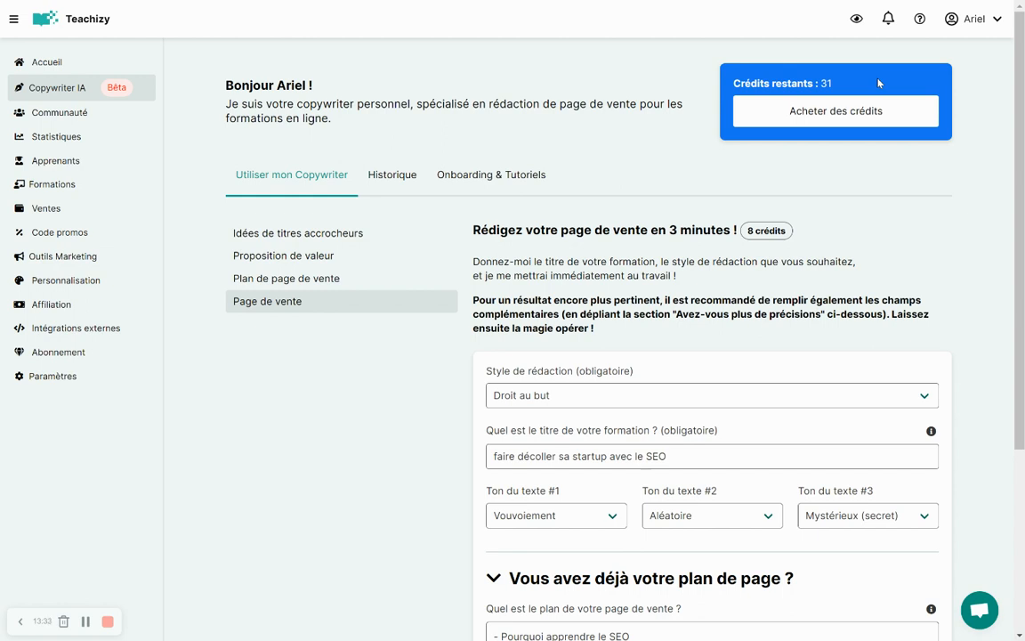
Open the credit purchase offers and look over the available packs
{"action": "left_click", "coordinate": [850, 110]}
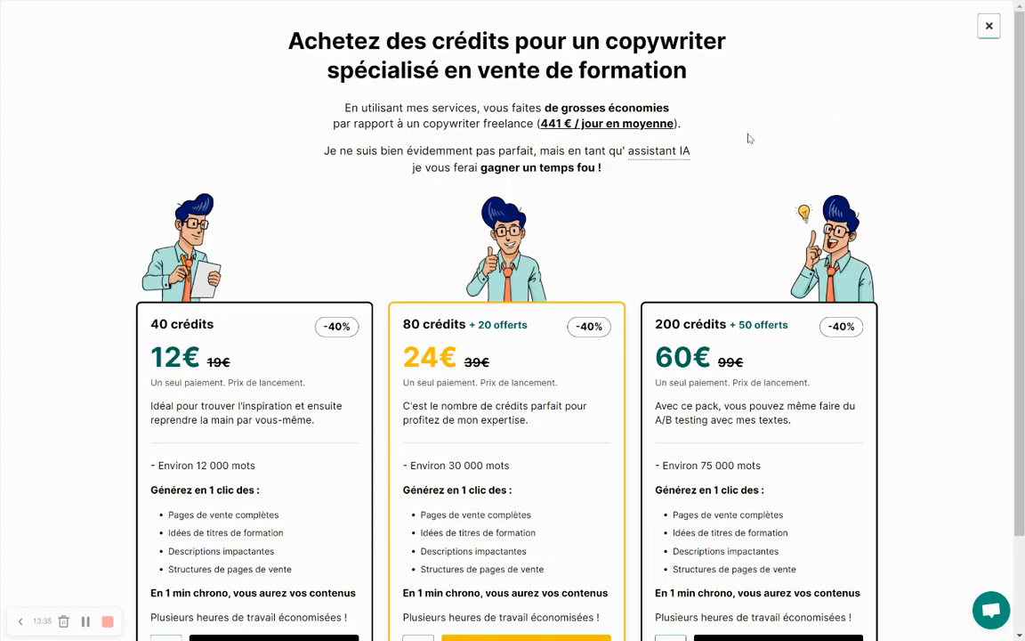
{"action": "scroll", "coordinate": [748, 138], "scroll_direction": "down", "scroll_amount": 2}
{"action": "scroll", "coordinate": [351, 178], "scroll_direction": "up", "scroll_amount": 2}
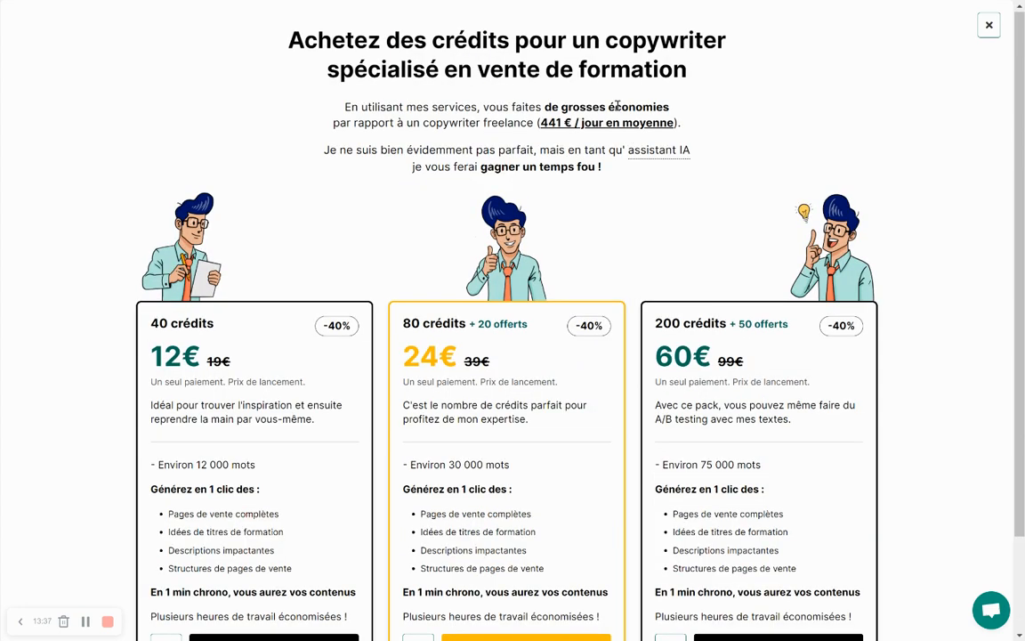
Open the linked Malt freelance rate barometer and examine the average daily rate for writers and community managers
{"action": "left_click", "coordinate": [579, 130]}
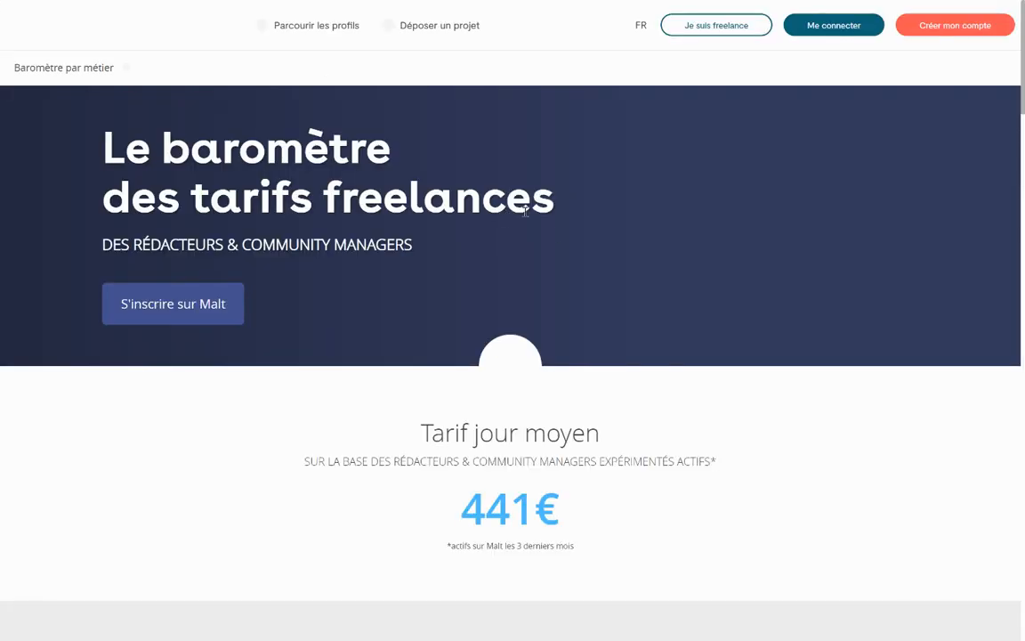
{"action": "scroll", "coordinate": [557, 233], "scroll_direction": "down", "scroll_amount": 1}
{"action": "scroll", "coordinate": [481, 245], "scroll_direction": "up", "scroll_amount": 1}
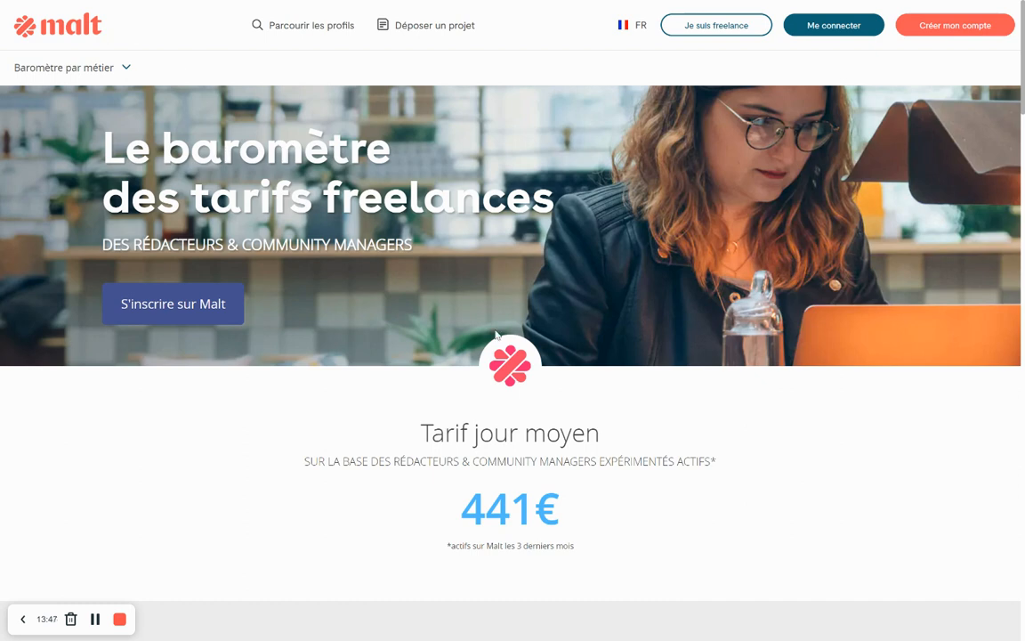
{"action": "scroll", "coordinate": [445, 302], "scroll_direction": "down", "scroll_amount": 2}
{"action": "left_click_drag", "start_coordinate": [410, 331], "coordinate": [625, 318]}
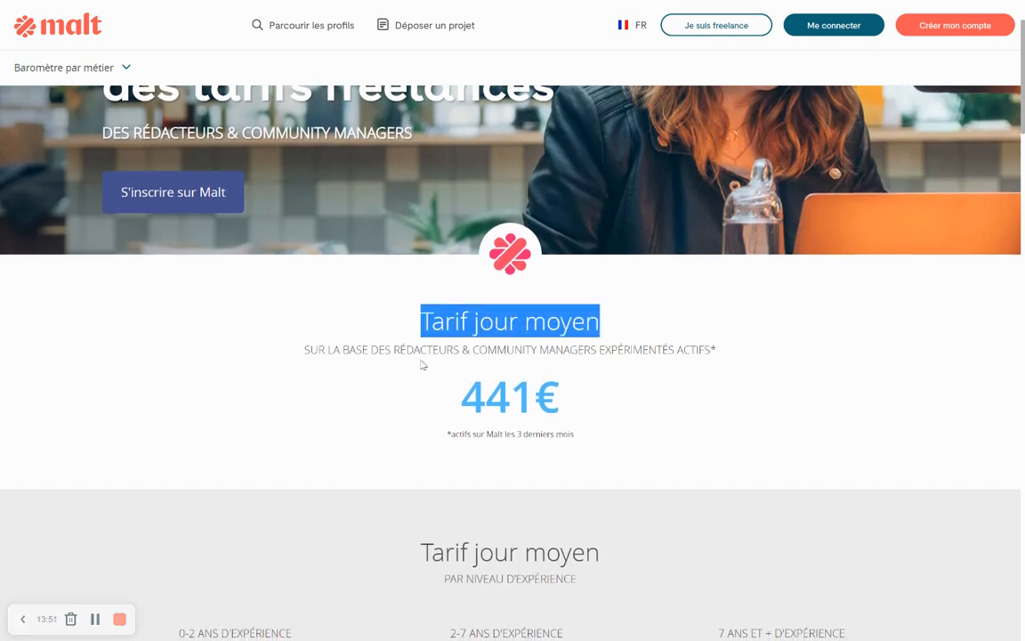
{"action": "left_click_drag", "start_coordinate": [448, 394], "coordinate": [659, 405]}
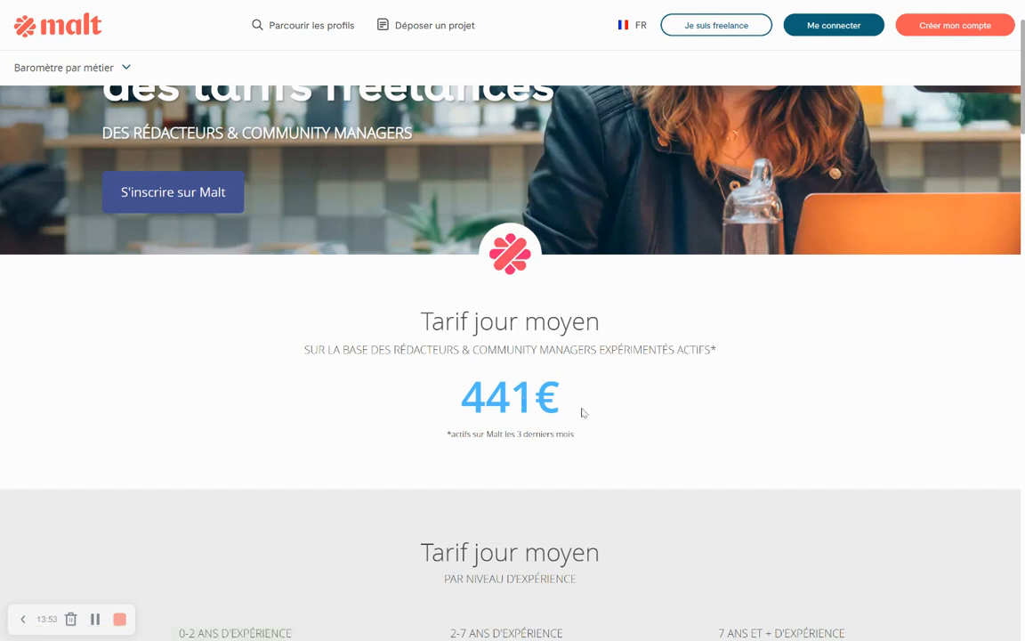
Review the rate's footnote and the average rates by experience level, and close the Malt page to return to the credit offers
{"action": "scroll", "coordinate": [584, 413], "scroll_direction": "down", "scroll_amount": 1}
{"action": "left_click_drag", "start_coordinate": [452, 352], "coordinate": [586, 362]}
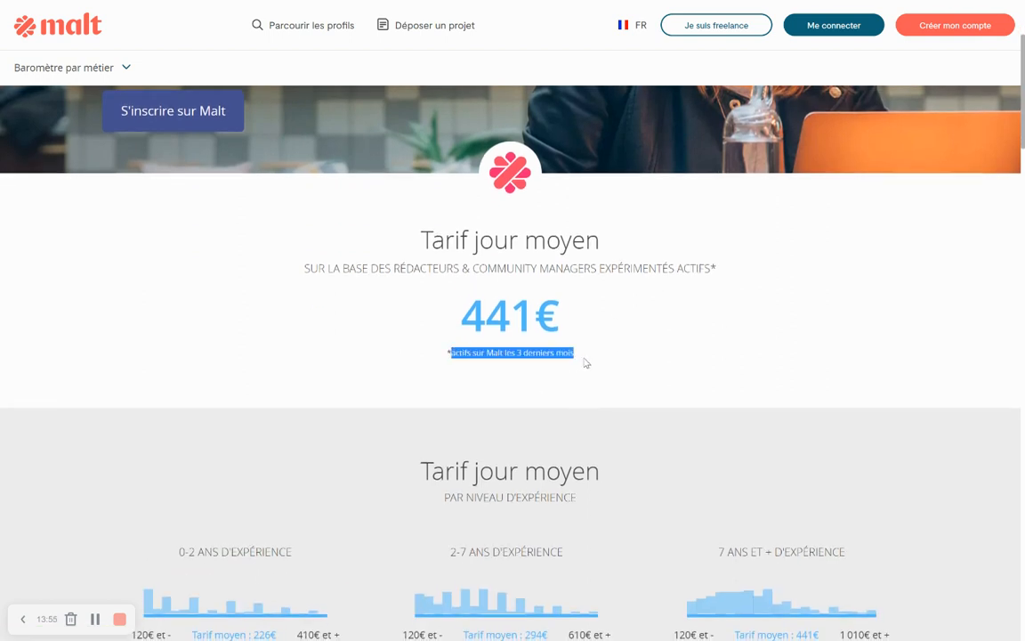
{"action": "scroll", "coordinate": [585, 361], "scroll_direction": "down", "scroll_amount": 3}
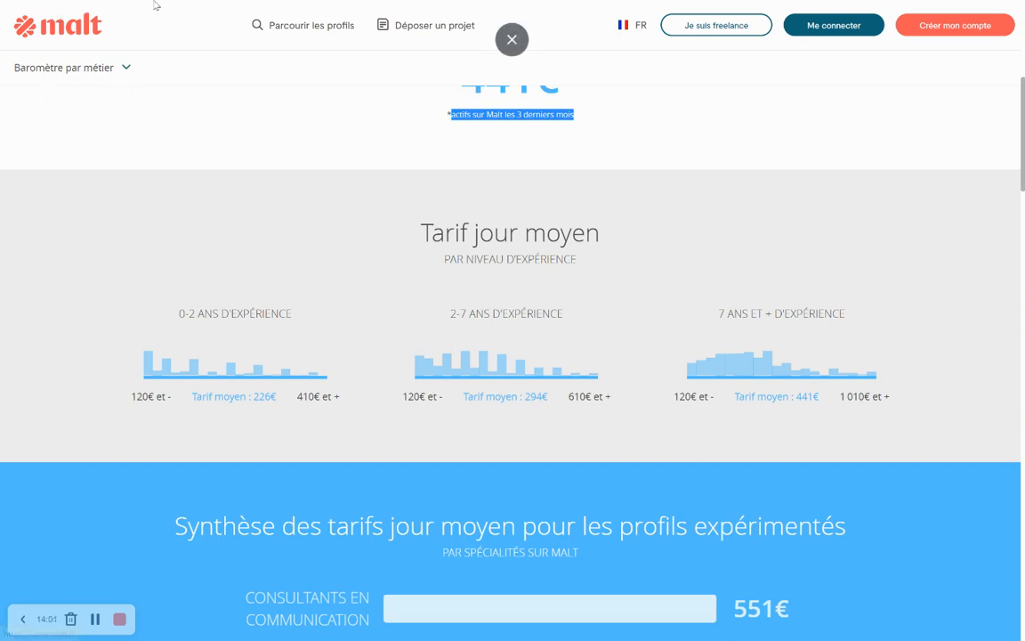
{"action": "key", "text": "ctrl+w"}
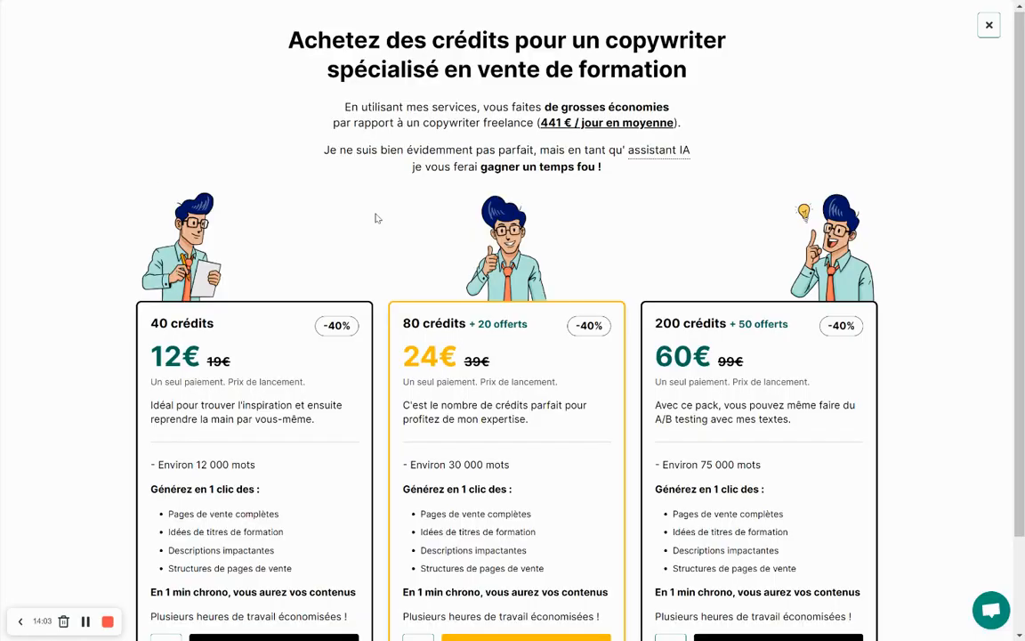
Examine the 40-credit pack's credit amount, launch price and crossed-out regular price
{"action": "scroll", "coordinate": [265, 307], "scroll_direction": "down", "scroll_amount": 2}
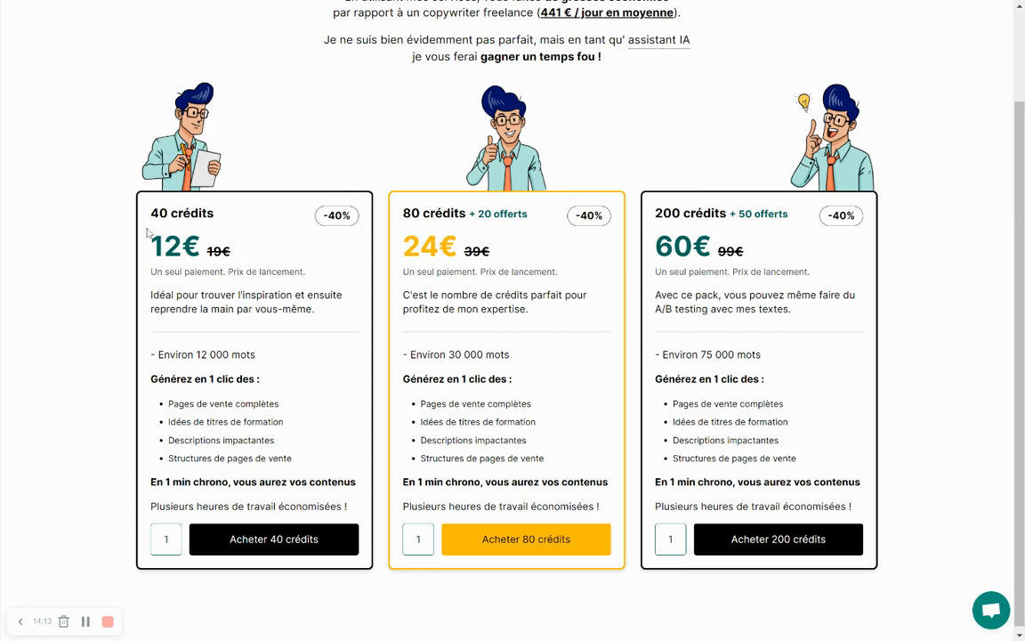
{"action": "left_click_drag", "start_coordinate": [149, 214], "coordinate": [199, 212]}
{"action": "left_click_drag", "start_coordinate": [150, 245], "coordinate": [200, 250]}
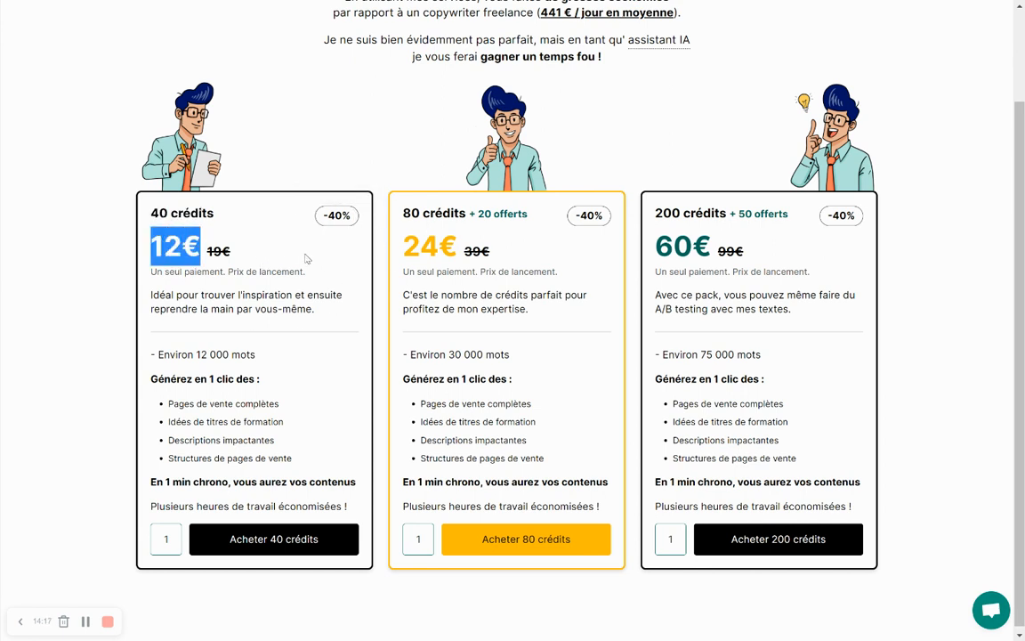
{"action": "left_click_drag", "start_coordinate": [206, 252], "coordinate": [232, 252]}
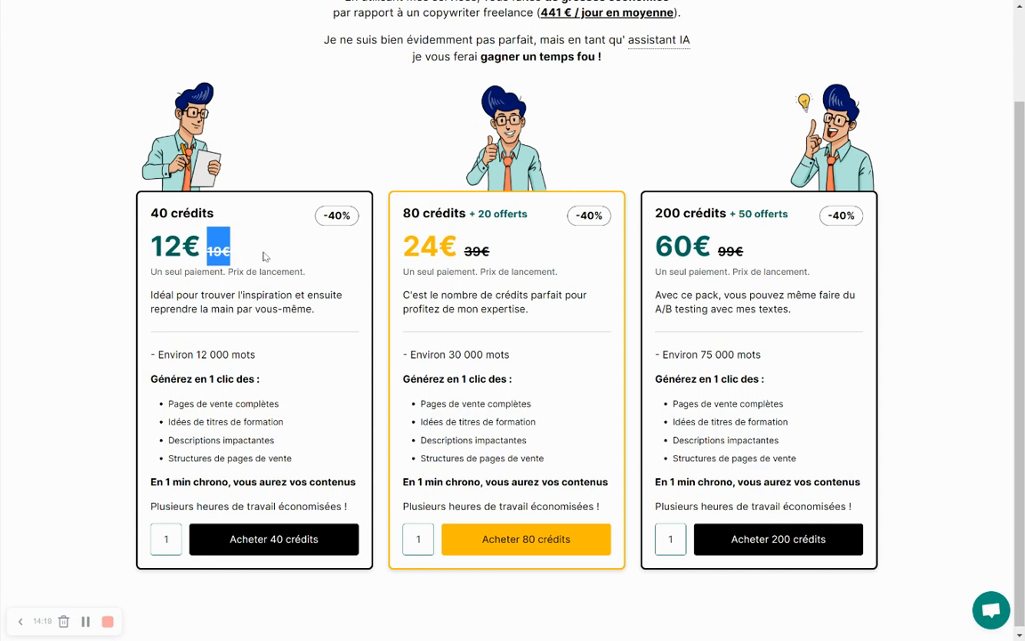
{"action": "left_click", "coordinate": [264, 256]}
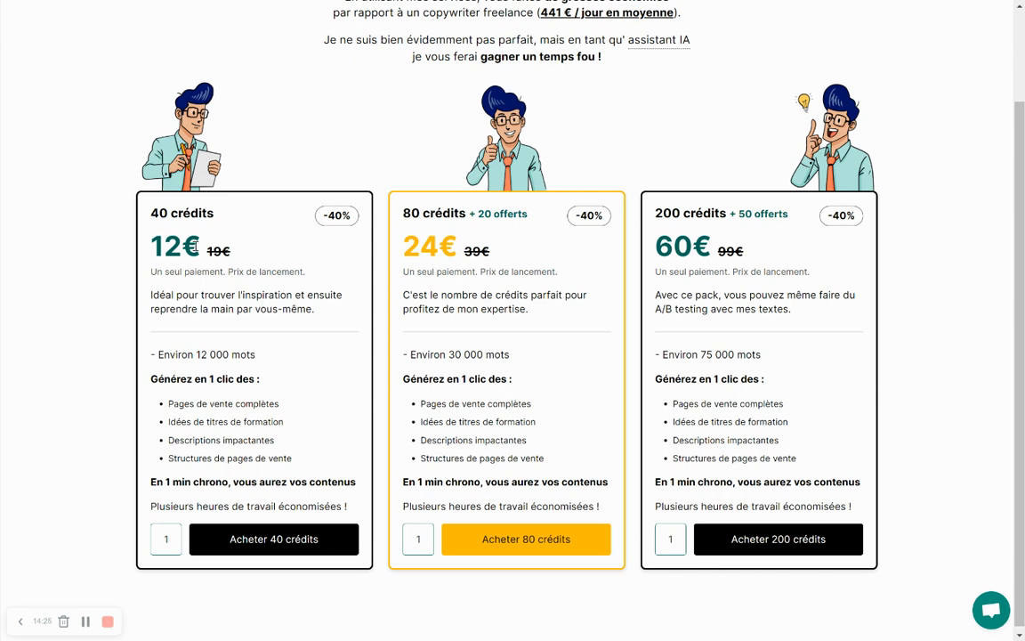
Compare the launch prices and the included and bonus credits of the three credit packs
{"action": "left_click_drag", "start_coordinate": [148, 250], "coordinate": [172, 249]}
{"action": "left_click_drag", "start_coordinate": [402, 246], "coordinate": [525, 218]}
{"action": "left_click_drag", "start_coordinate": [656, 247], "coordinate": [684, 214]}
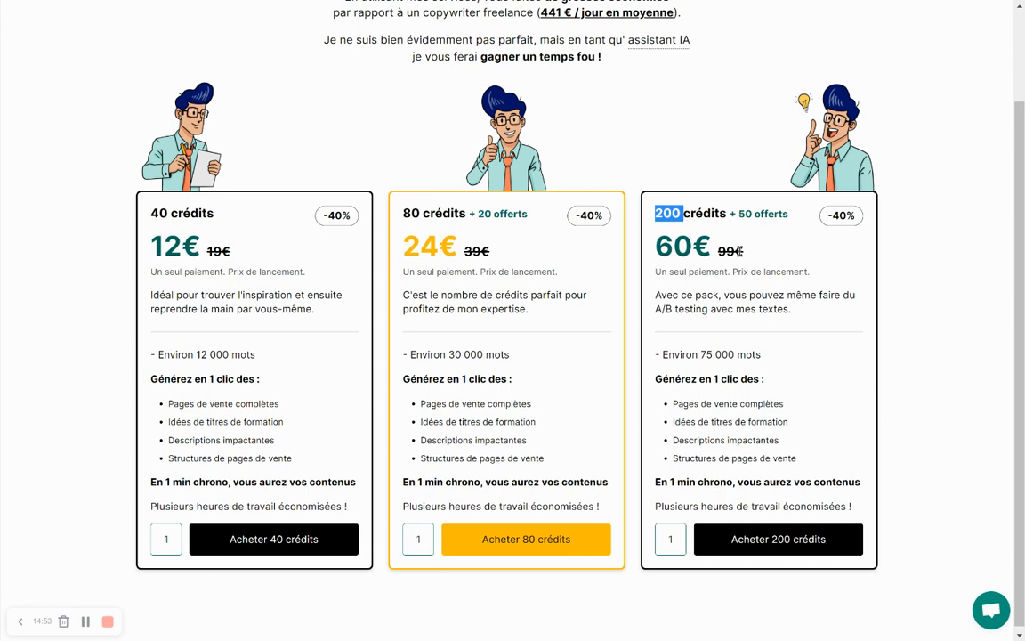
{"action": "left_click", "coordinate": [684, 215]}
{"action": "left_click_drag", "start_coordinate": [655, 213], "coordinate": [792, 215]}
{"action": "left_click_drag", "start_coordinate": [657, 212], "coordinate": [787, 213]}
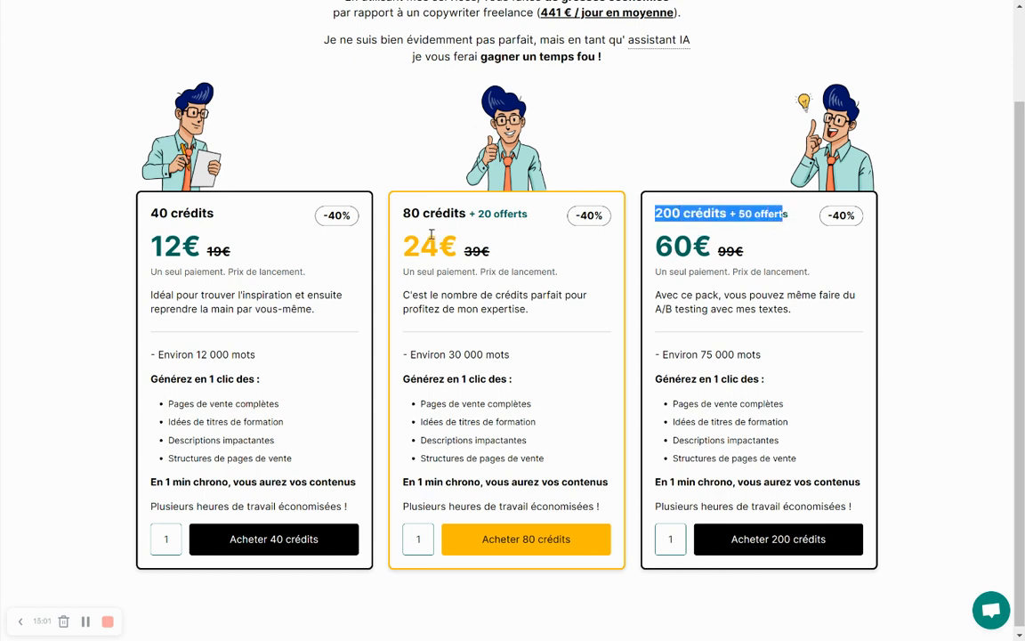
{"action": "left_click_drag", "start_coordinate": [411, 213], "coordinate": [514, 213]}
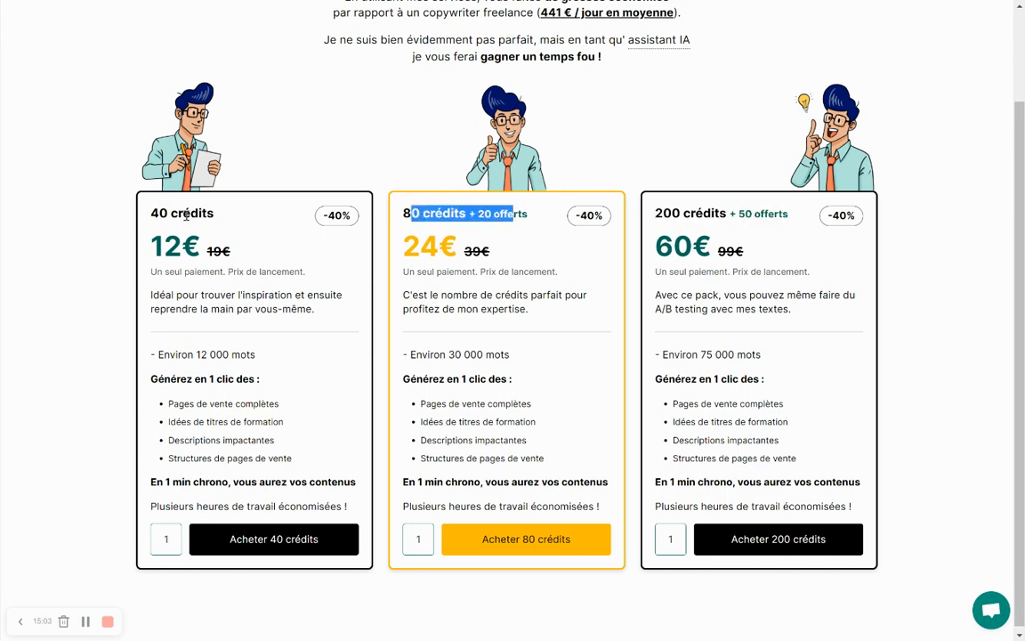
{"action": "left_click_drag", "start_coordinate": [214, 214], "coordinate": [135, 208]}
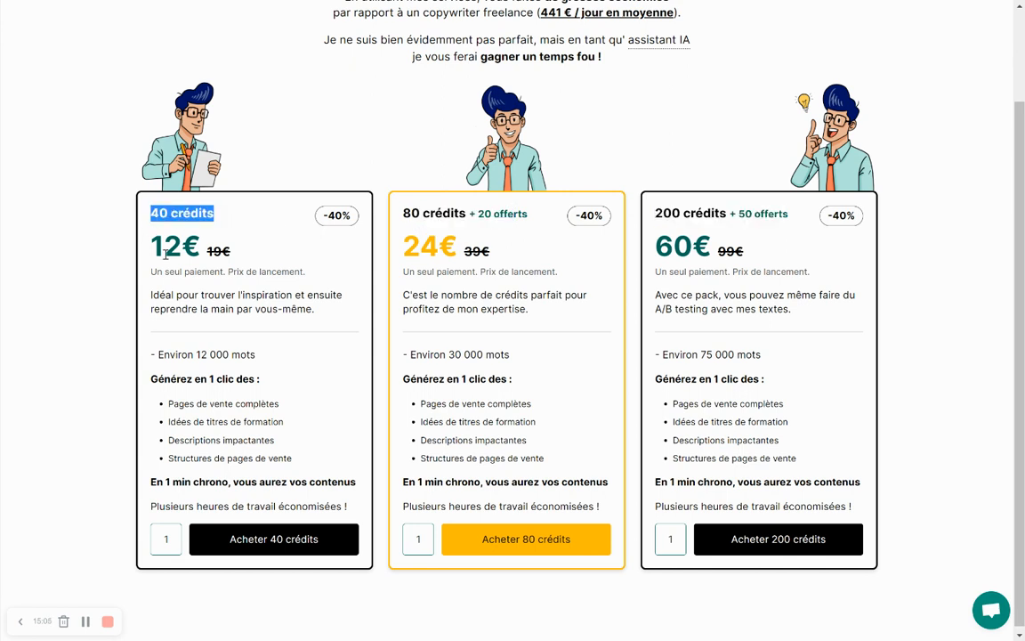
Set the quantity of the 80-credit pack to 3 and close the credit offers without buying
{"action": "scroll", "coordinate": [572, 387], "scroll_direction": "up", "scroll_amount": 2}
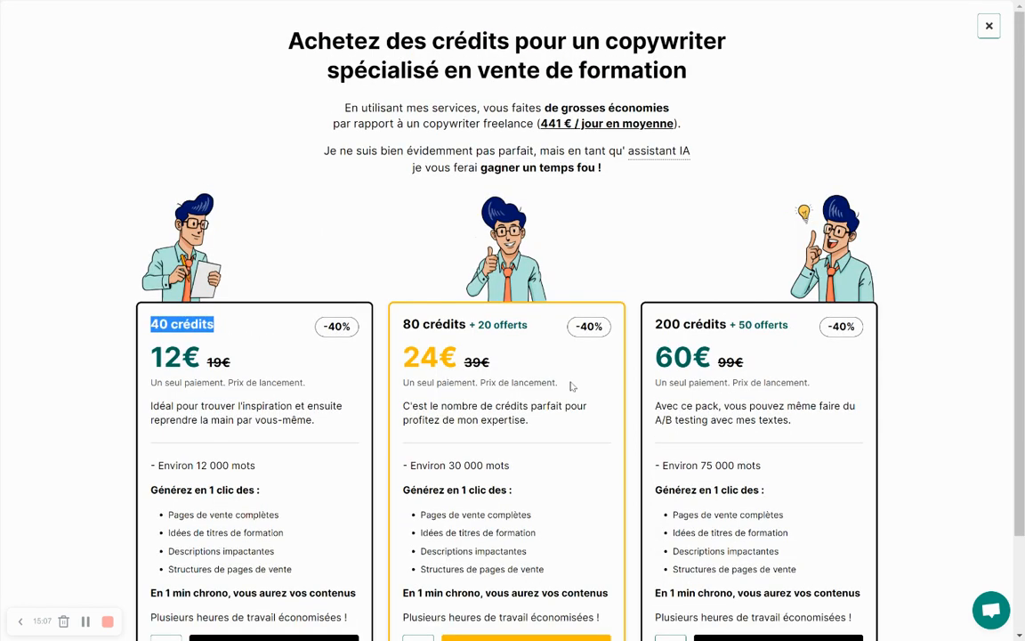
{"action": "scroll", "coordinate": [572, 386], "scroll_direction": "down", "scroll_amount": 2}
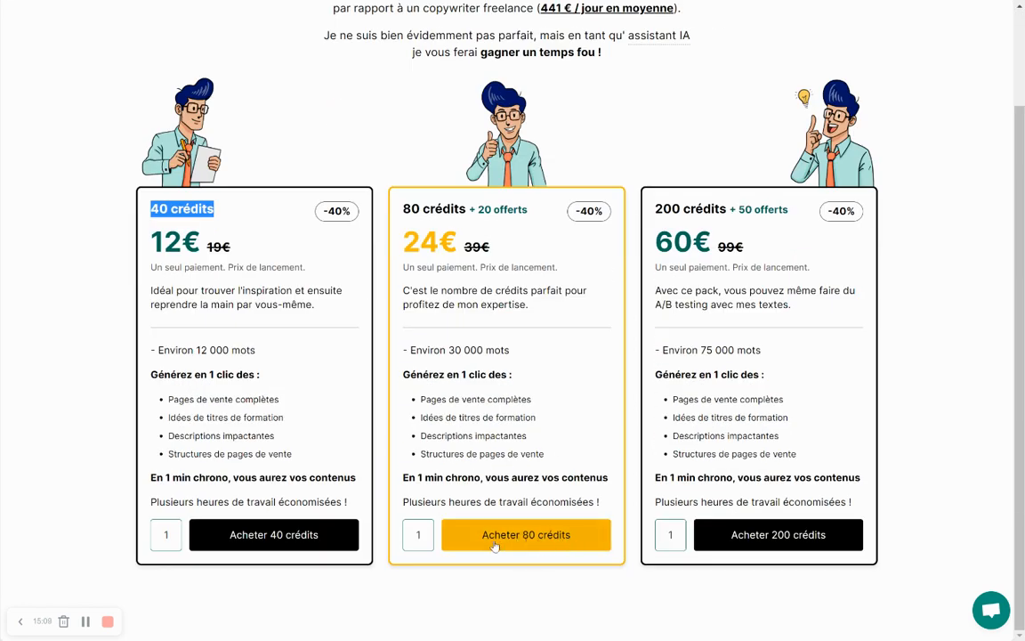
{"action": "left_click", "coordinate": [419, 535]}
{"action": "left_click", "coordinate": [561, 494]}
{"action": "left_click", "coordinate": [561, 494]}
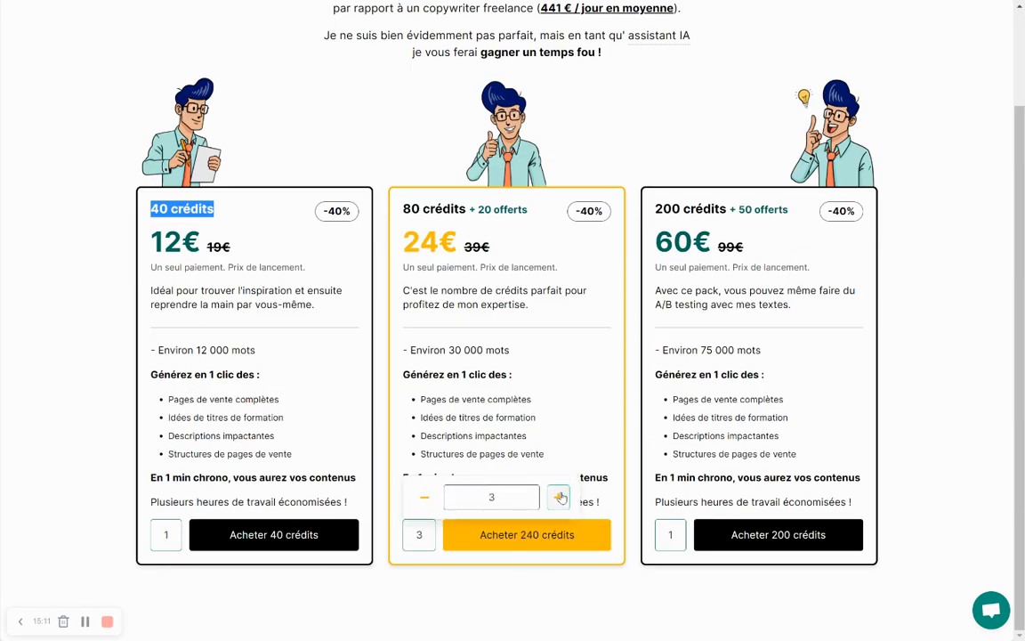
{"action": "left_click", "coordinate": [540, 449]}
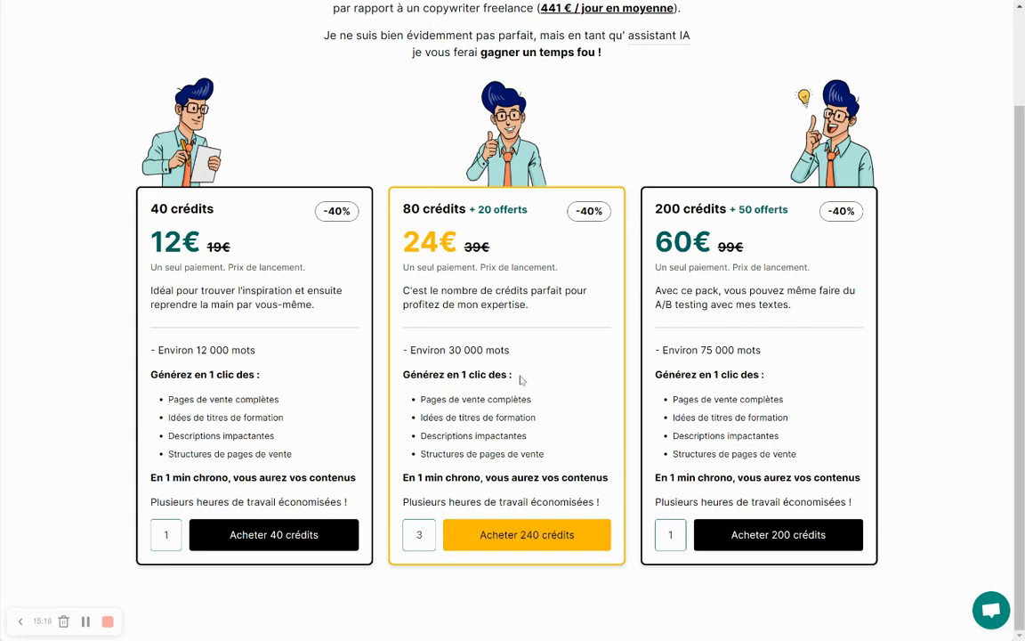
{"action": "scroll", "coordinate": [522, 380], "scroll_direction": "up", "scroll_amount": 2}
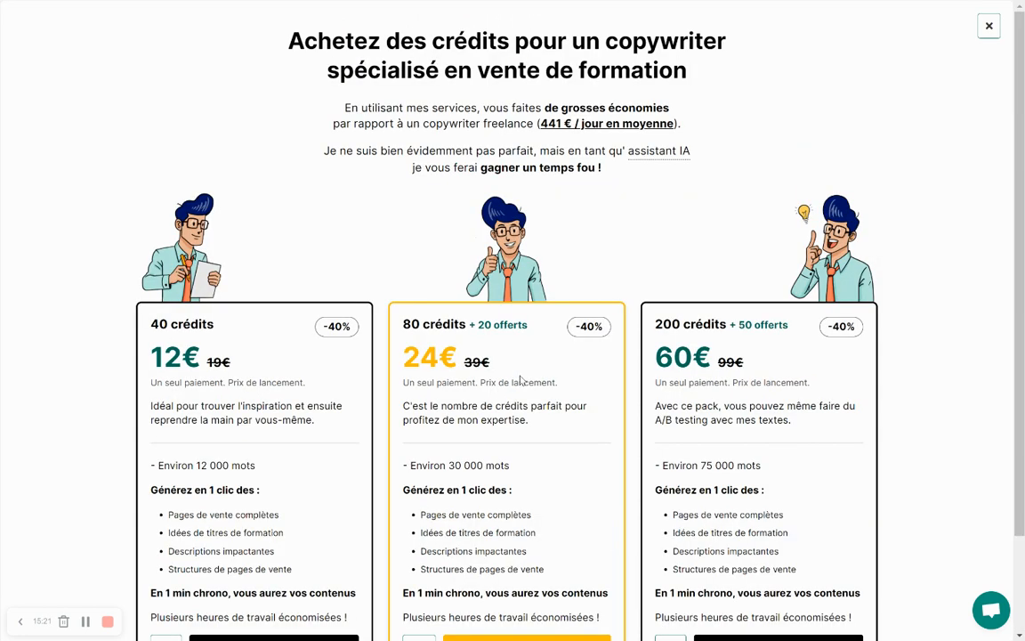
{"action": "left_click", "coordinate": [989, 27]}
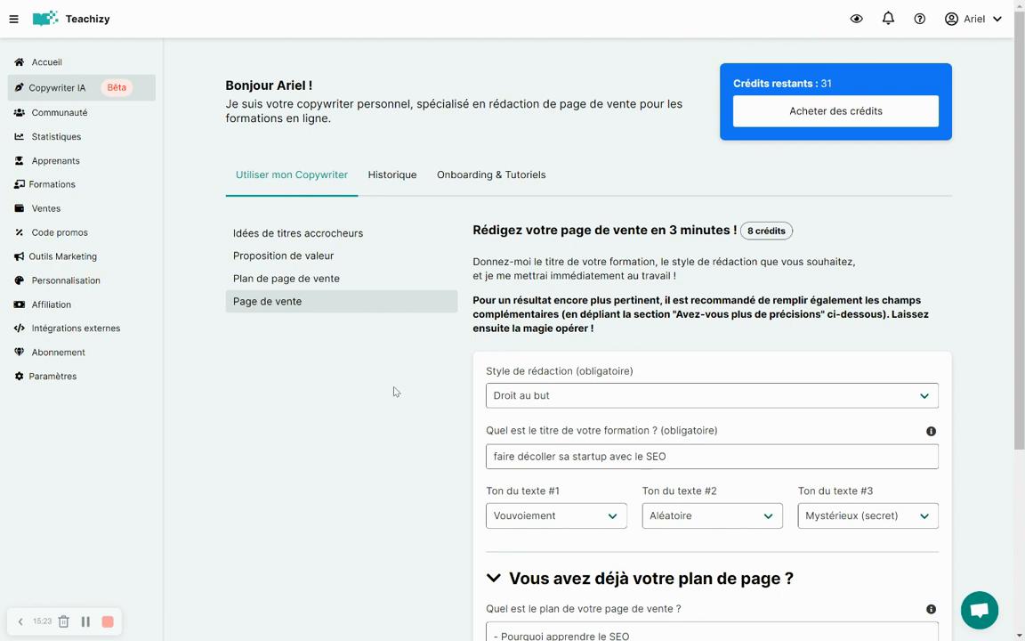